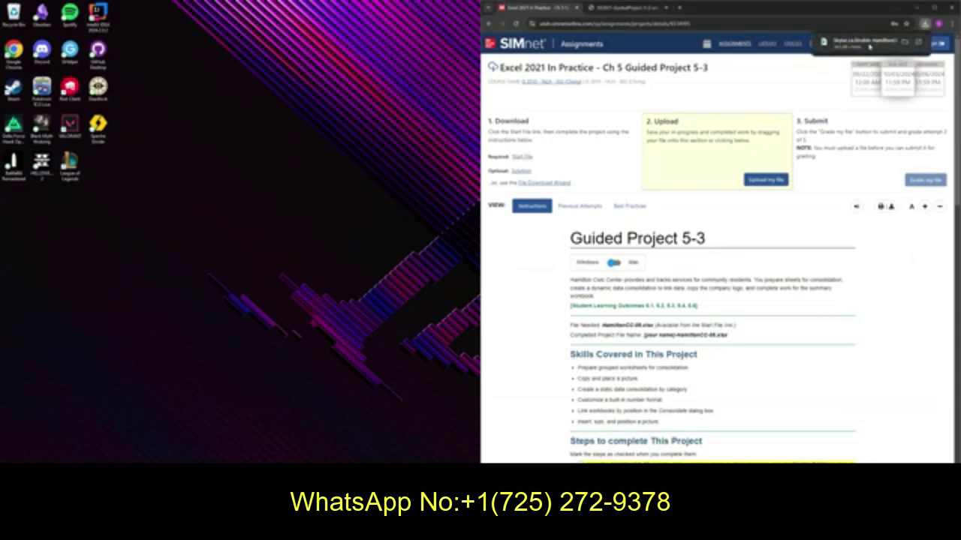
Open the downloaded HamiltonCC-05 workbook in Excel, enable editing, and dock its window beside the project instructions
left_click(871, 45)
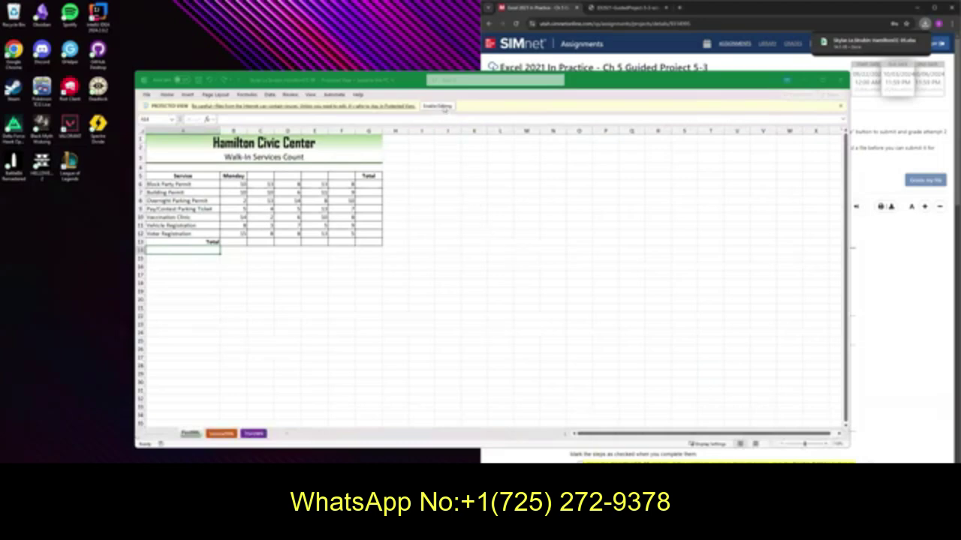
left_click(444, 108)
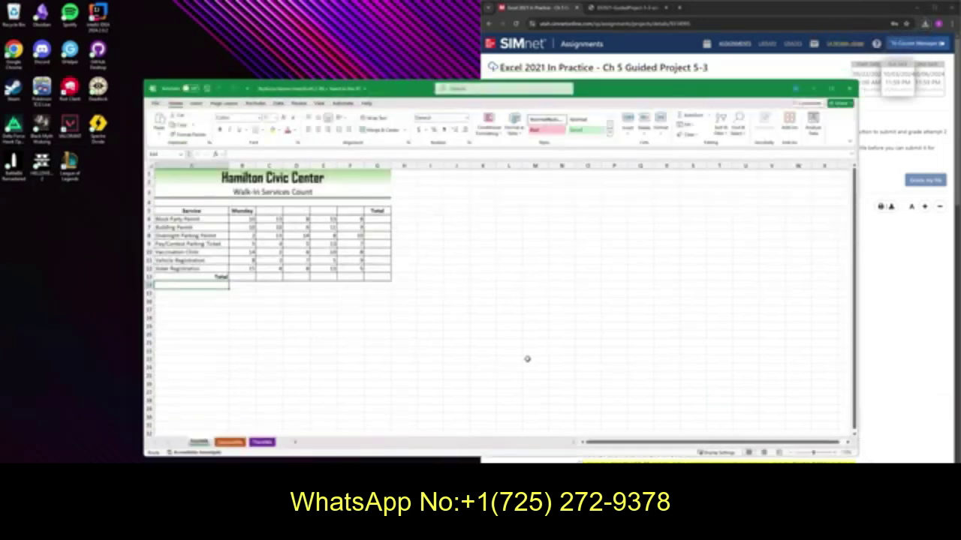
left_click_drag(618, 91, 330, 45)
Check off the instructions for opening the start file and selecting the FirstWk worksheet
scroll(559, 364, "down", 5)
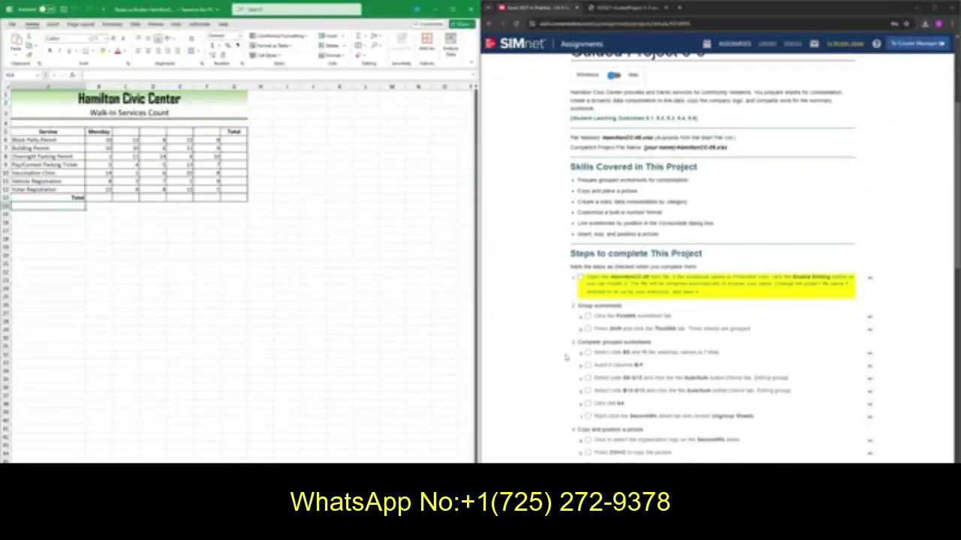
left_click(581, 278)
left_click(588, 317)
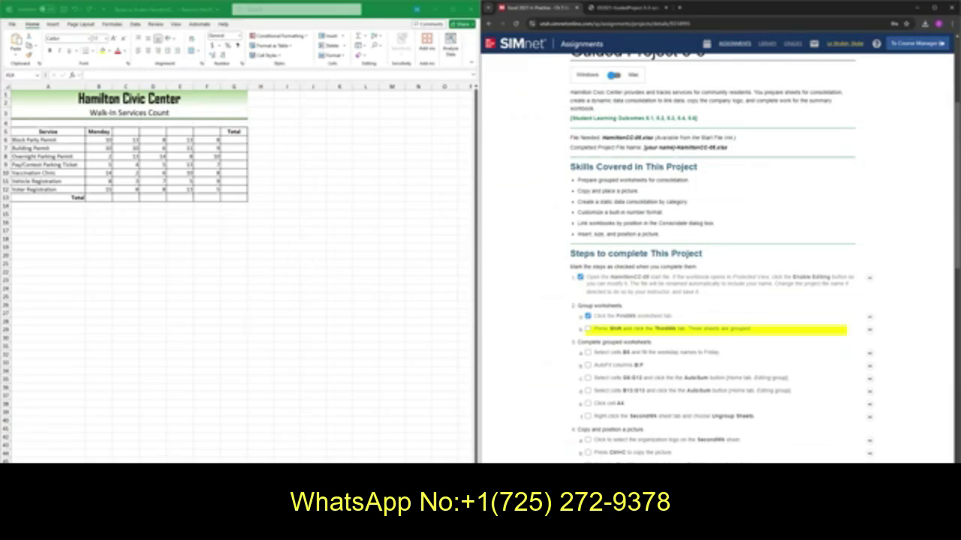
Group the FirstWk through ThirdWk worksheets and check off the grouping instruction
left_click(48, 205)
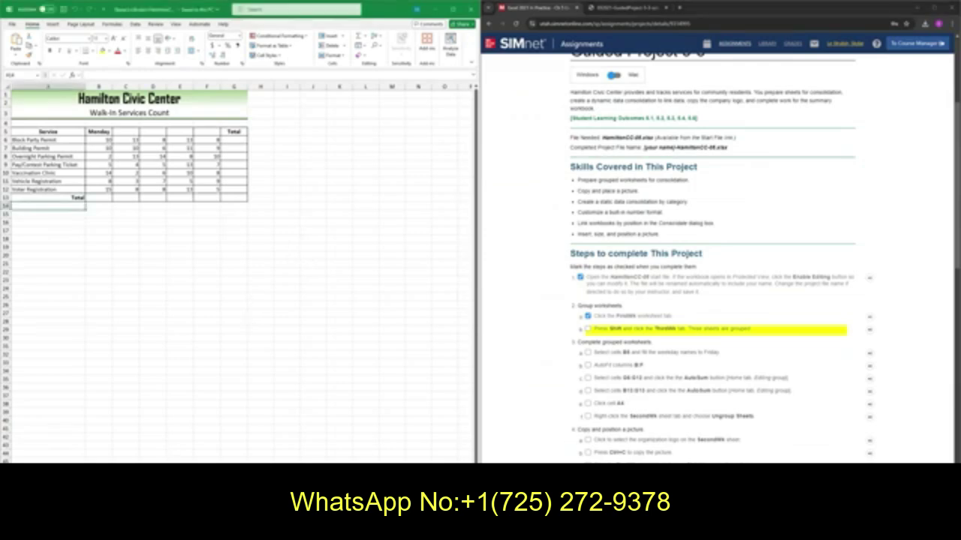
left_click(112, 469, "shift")
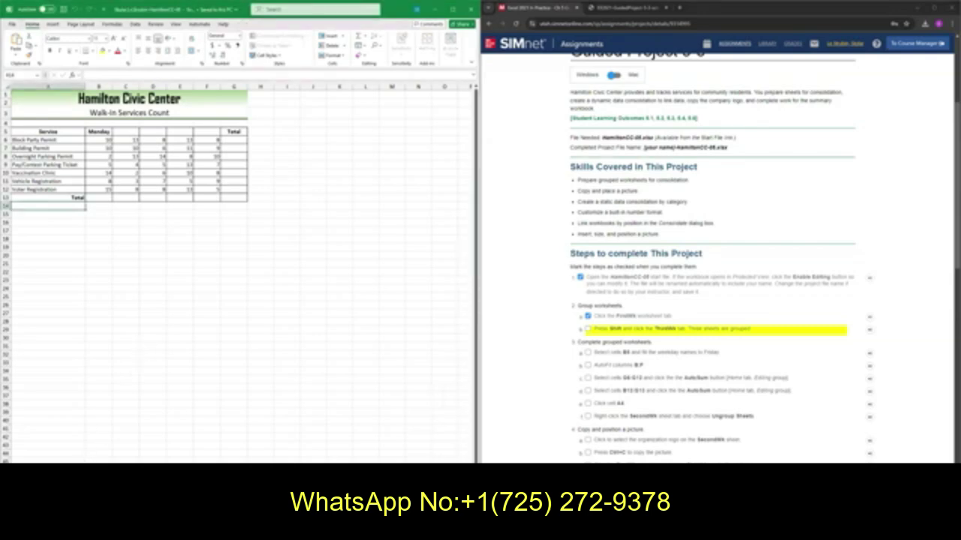
left_click(589, 330)
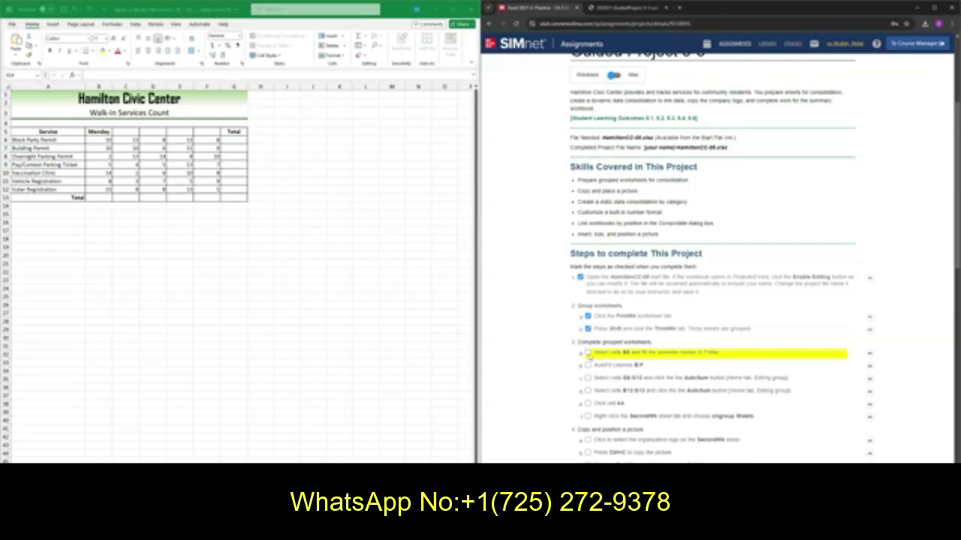
Check off the weekday instruction and enter Tuesday, Wednesday, Thursday and Friday in C5:F5 of the grouped sheets
left_click(588, 353)
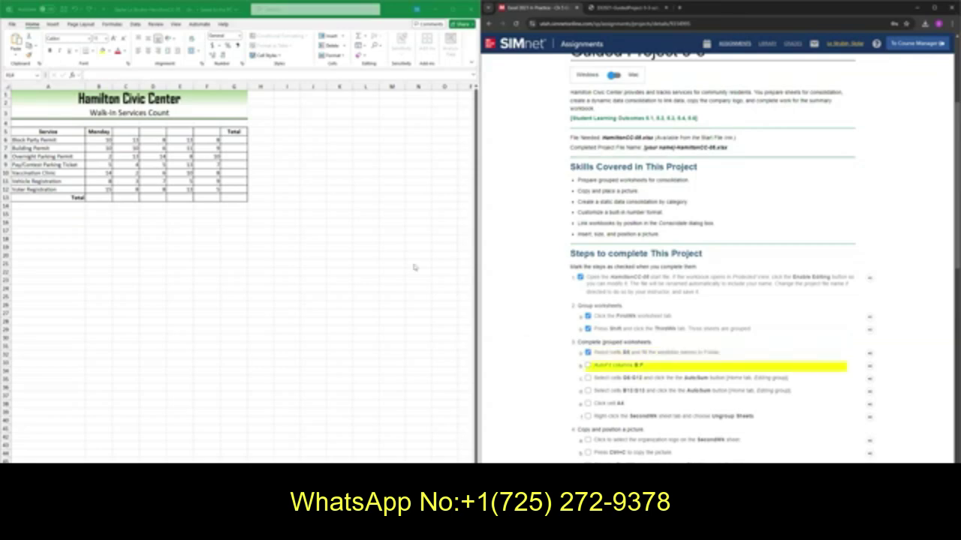
left_click(118, 128)
left_click_drag(118, 129, 190, 181)
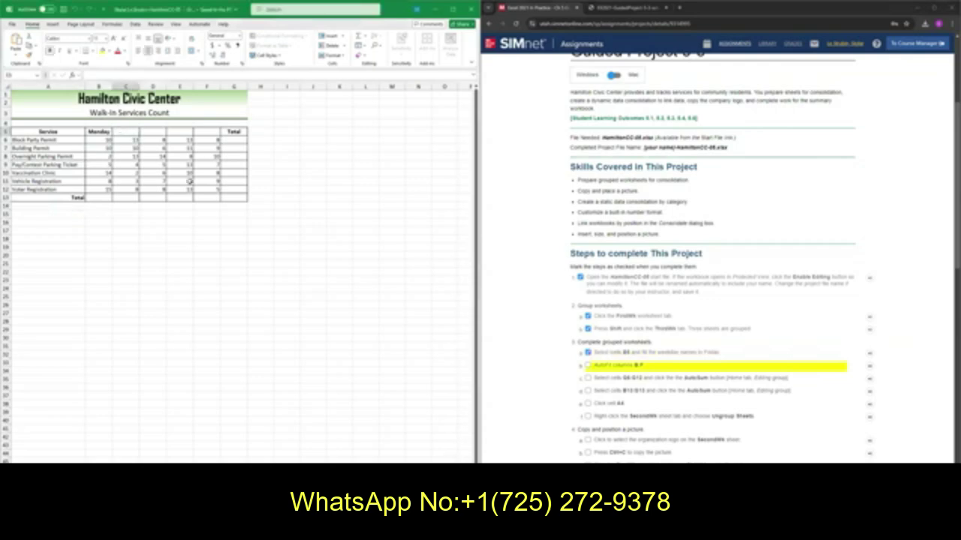
type("Tue")
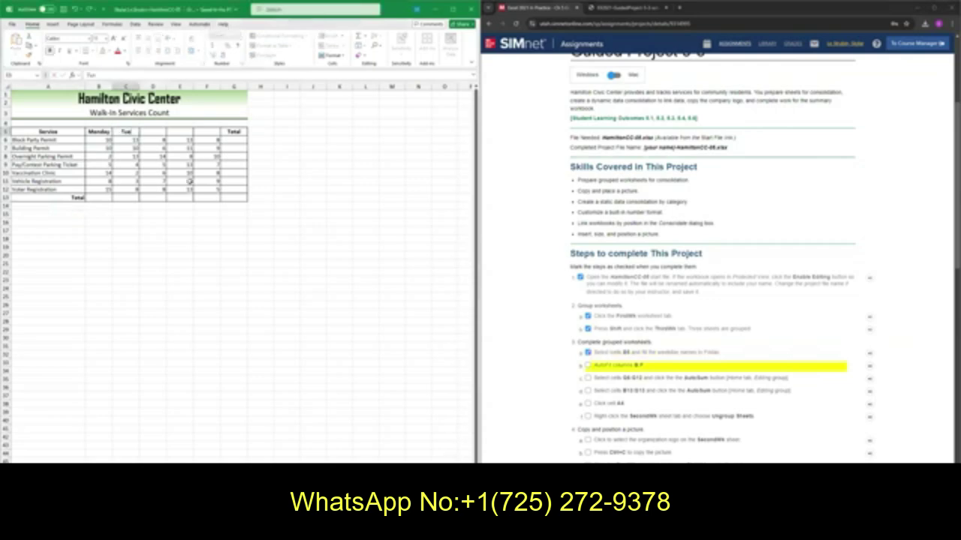
type("sday")
key("Tab")
type("Wed")
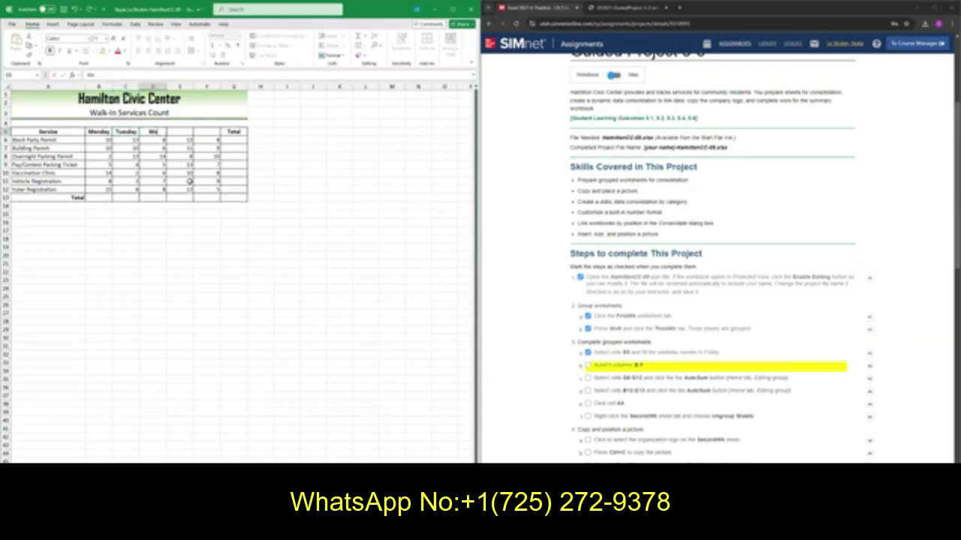
type("nesday")
key("Tab")
type("Thursday")
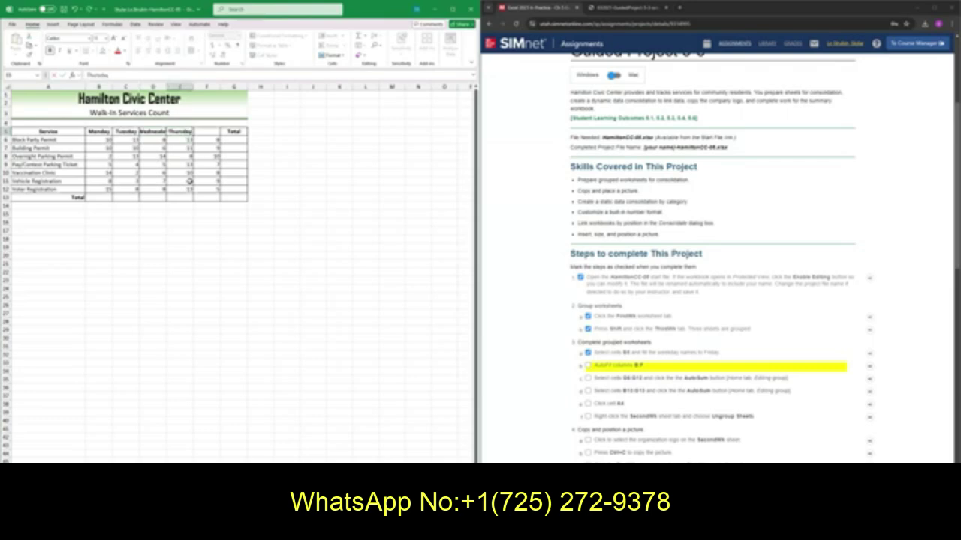
key("Tab")
type("Friday")
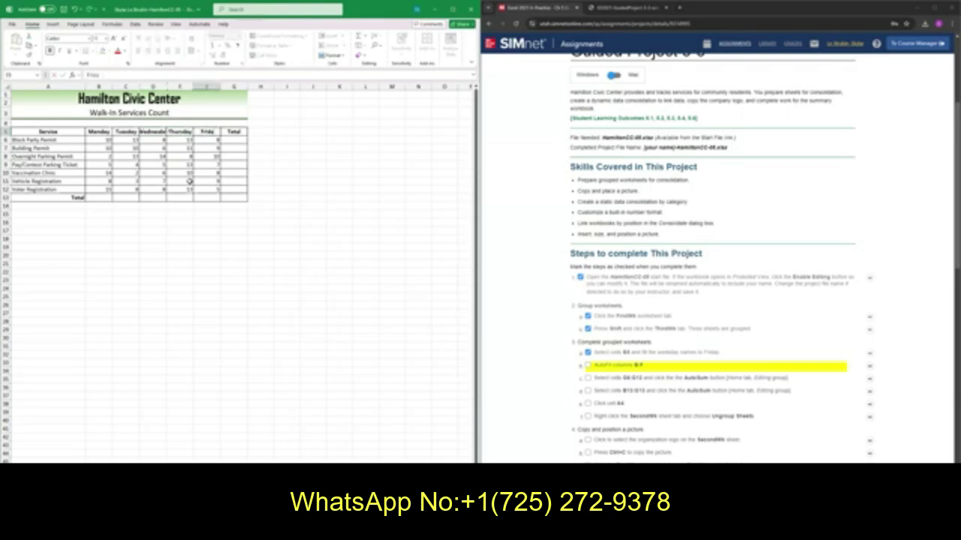
left_click(291, 148)
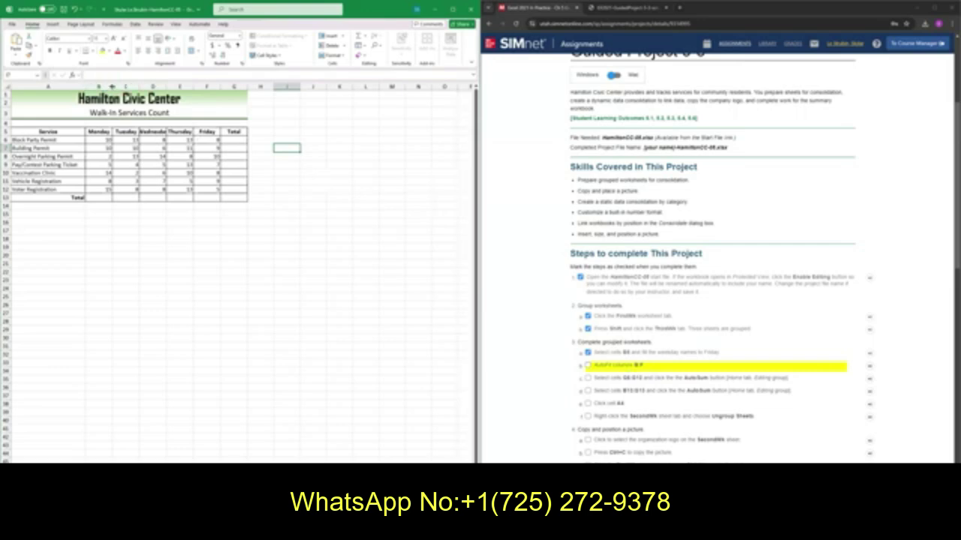
AutoFit the weekday columns B through F on the grouped sheets
double_click(111, 86)
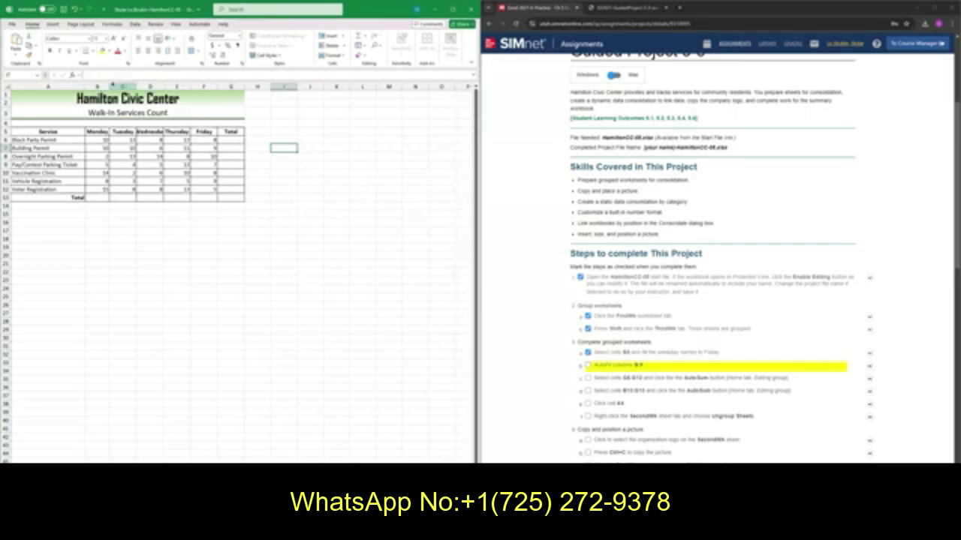
double_click(136, 85)
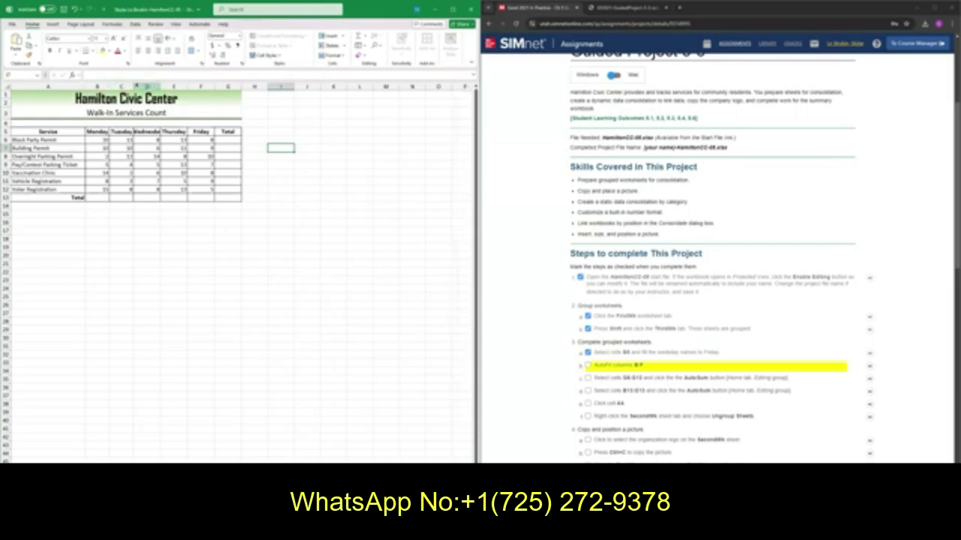
double_click(159, 85)
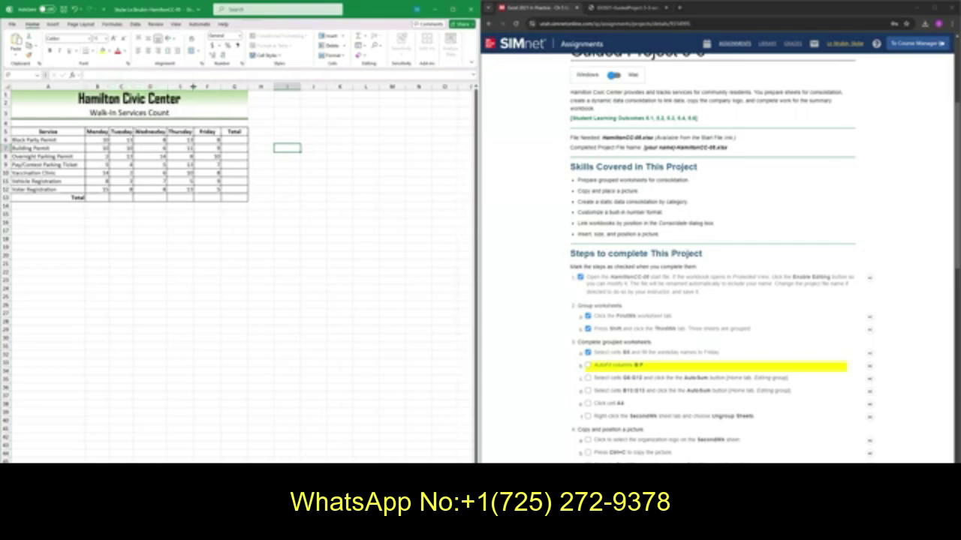
double_click(221, 85)
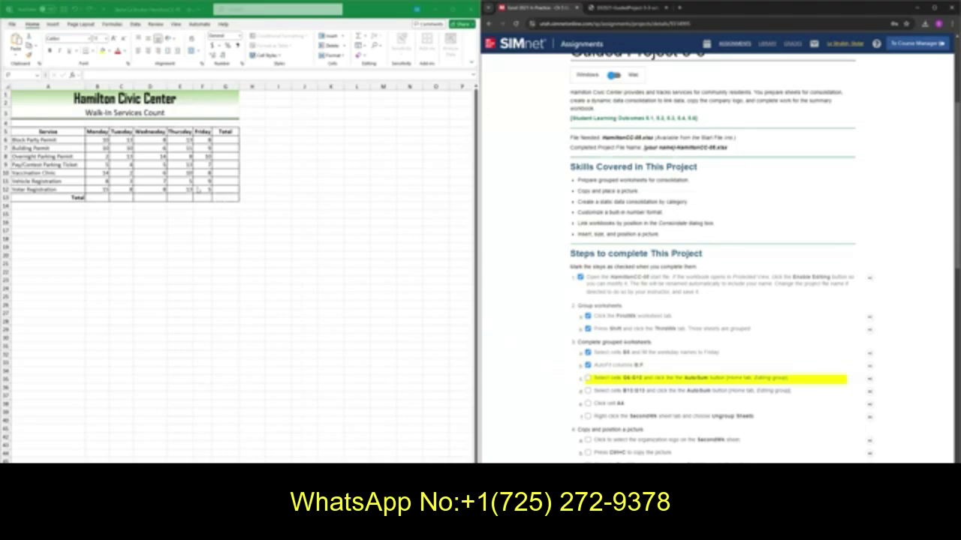
Total each service row in G6:G12 with AutoSum
left_click(224, 140)
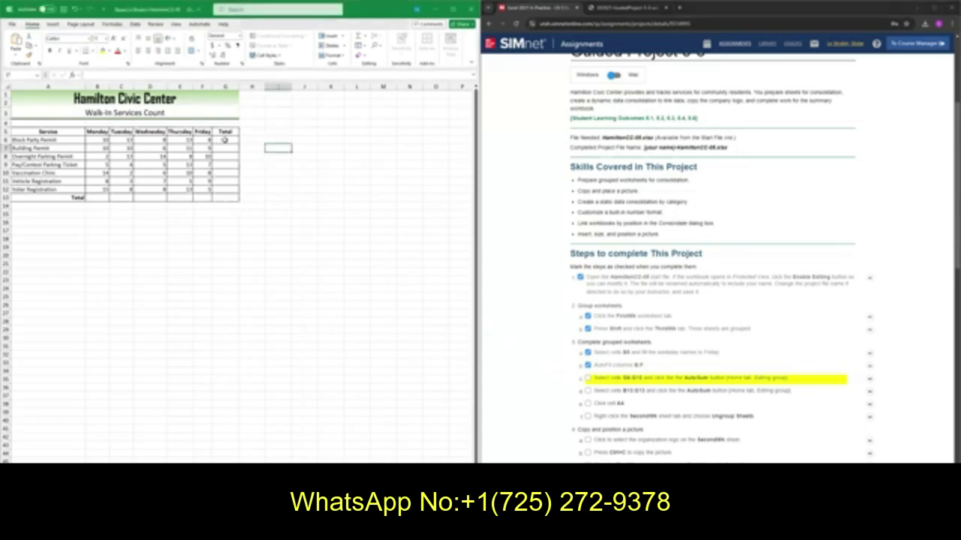
left_click_drag(224, 141, 226, 189)
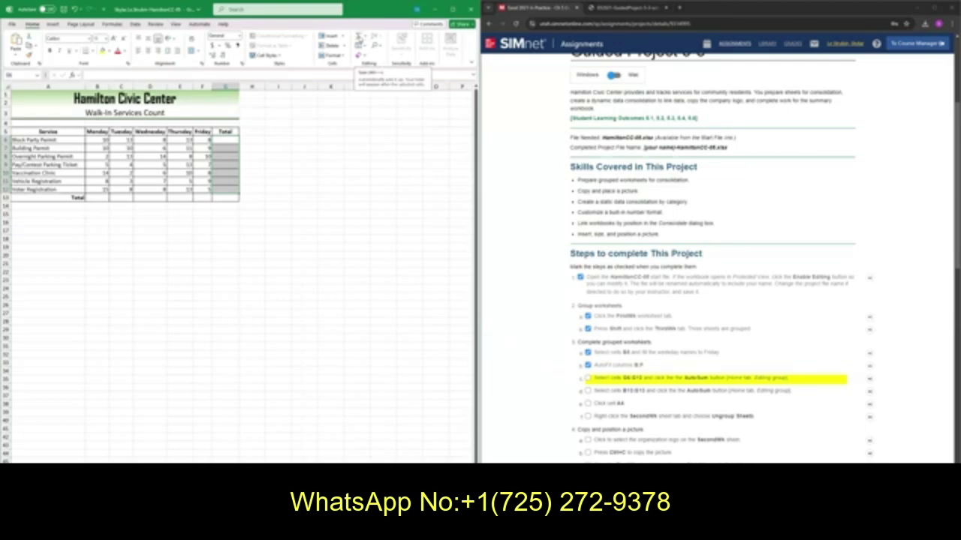
left_click(359, 36)
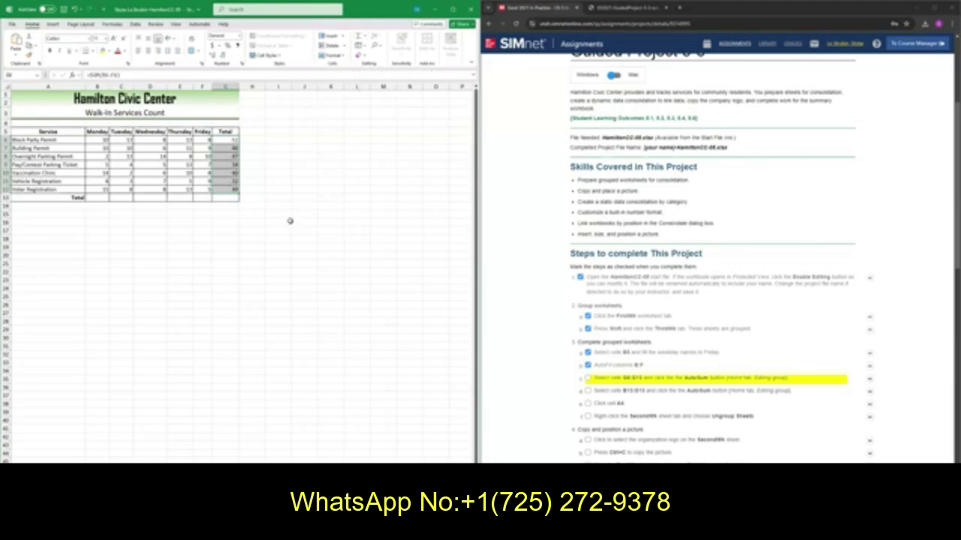
left_click(289, 189)
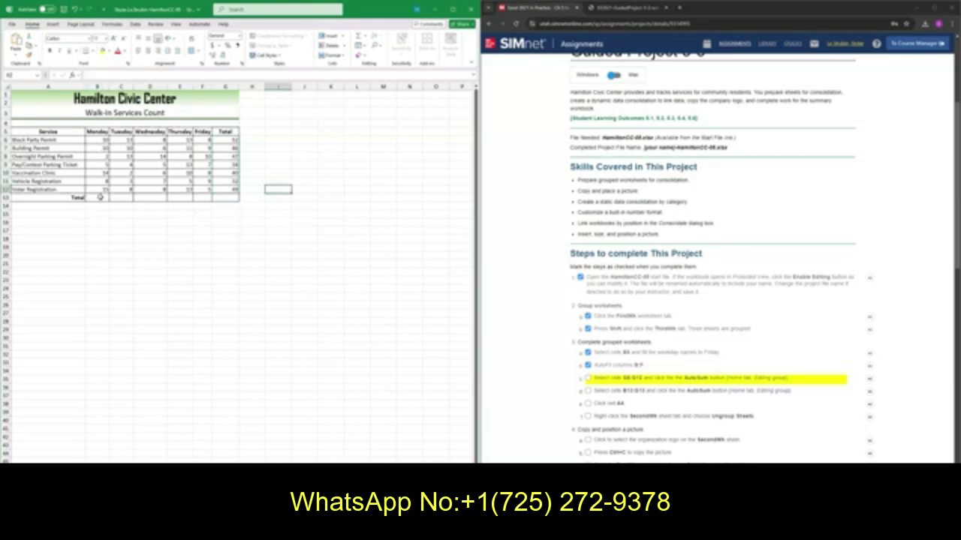
Total each column in the Total row, B13:G13, with AutoSum
left_click_drag(100, 196, 225, 197)
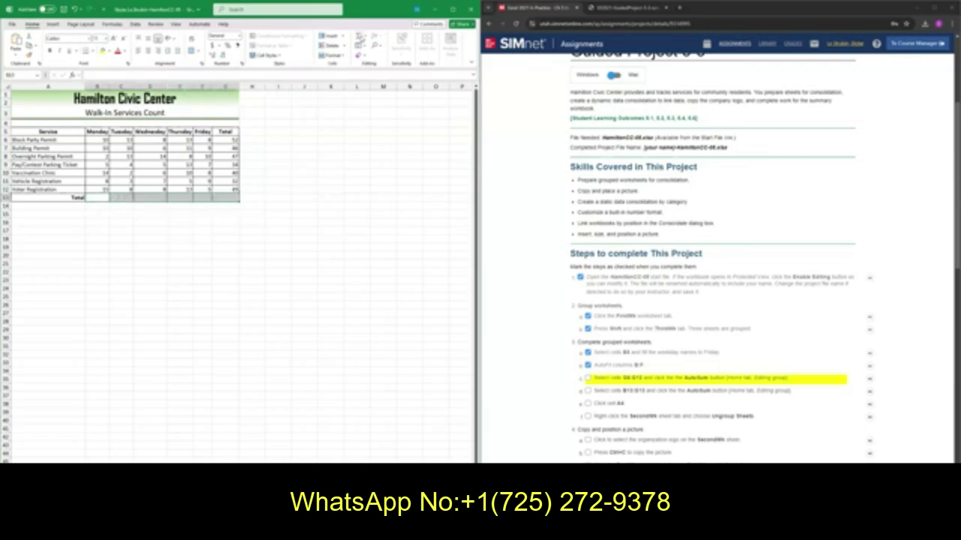
left_click(359, 36)
left_click(294, 150)
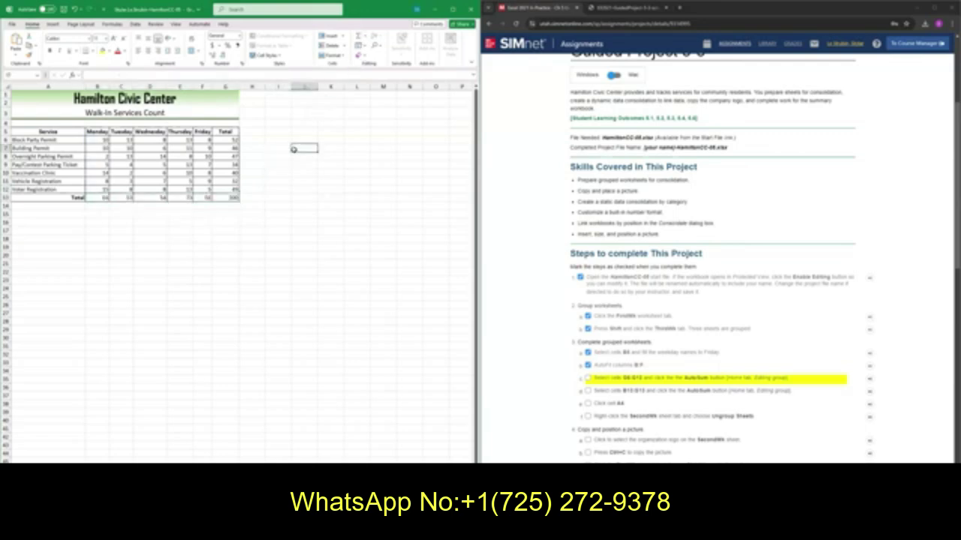
Select cell A4 and check off the two AutoSum instructions and the cell A4 instruction
left_click(42, 123)
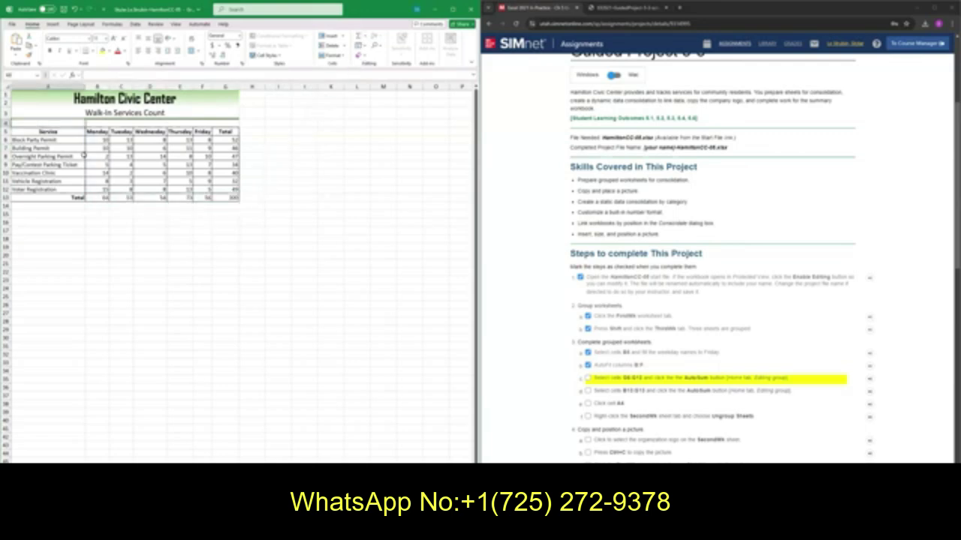
left_click(588, 379)
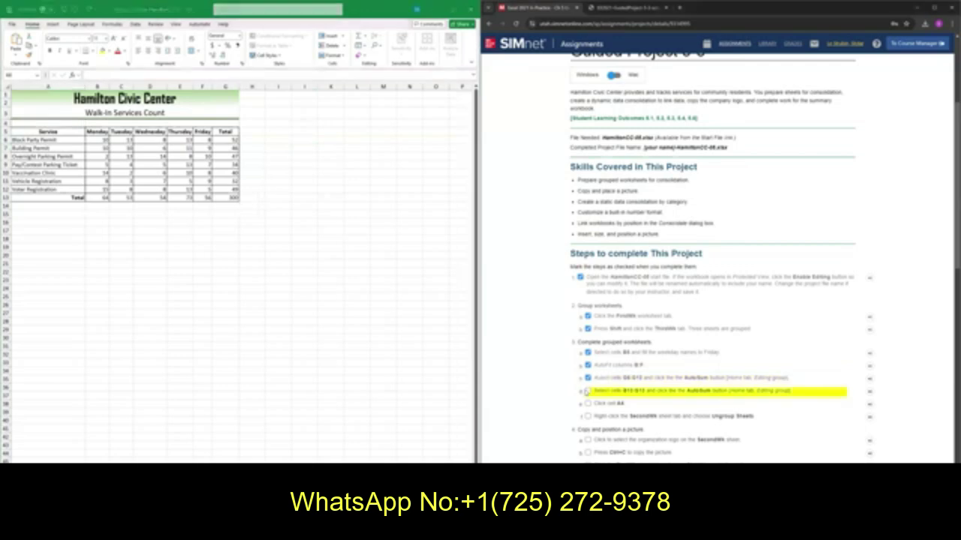
left_click(588, 391)
left_click(588, 403)
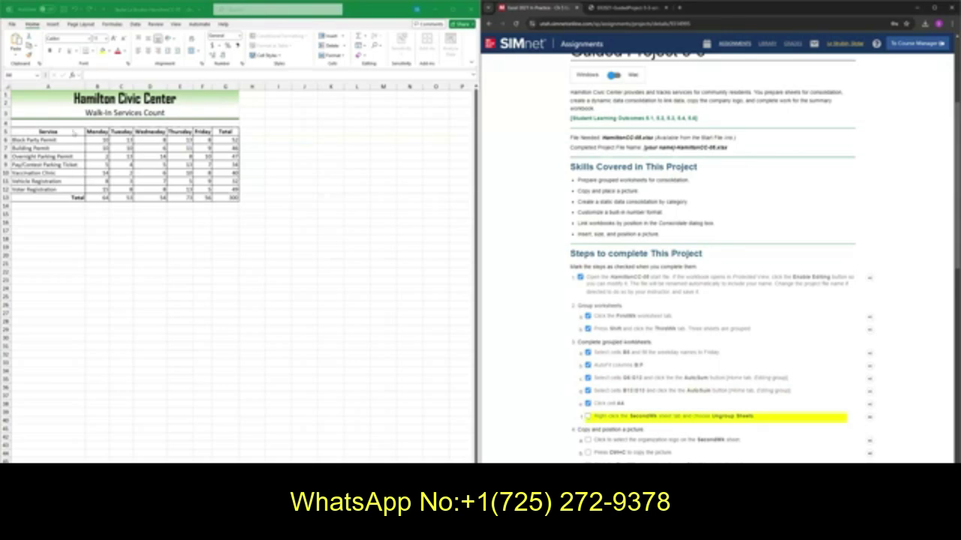
left_click(46, 122)
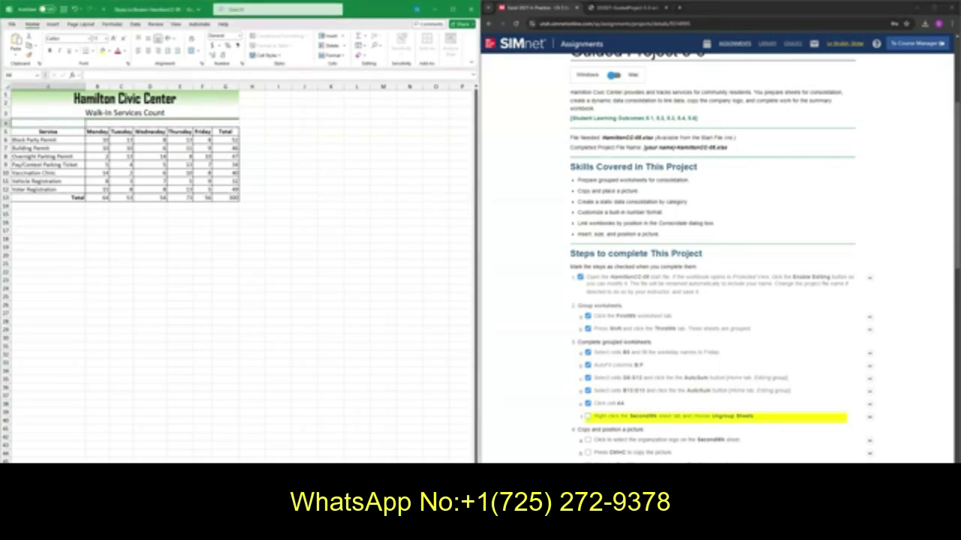
Ungroup the worksheets from the SecondWk sheet and check off the ungrouping instruction
right_click(87, 461)
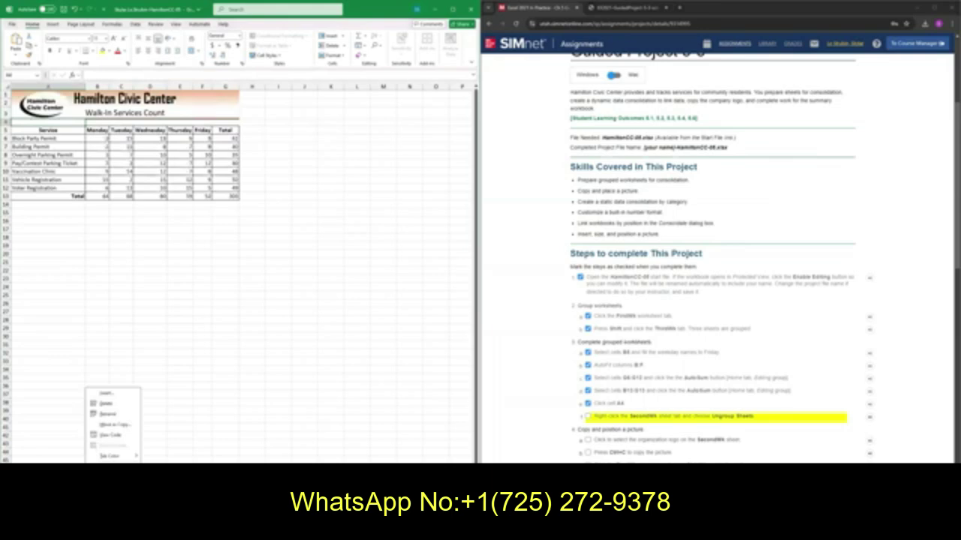
left_click(112, 498)
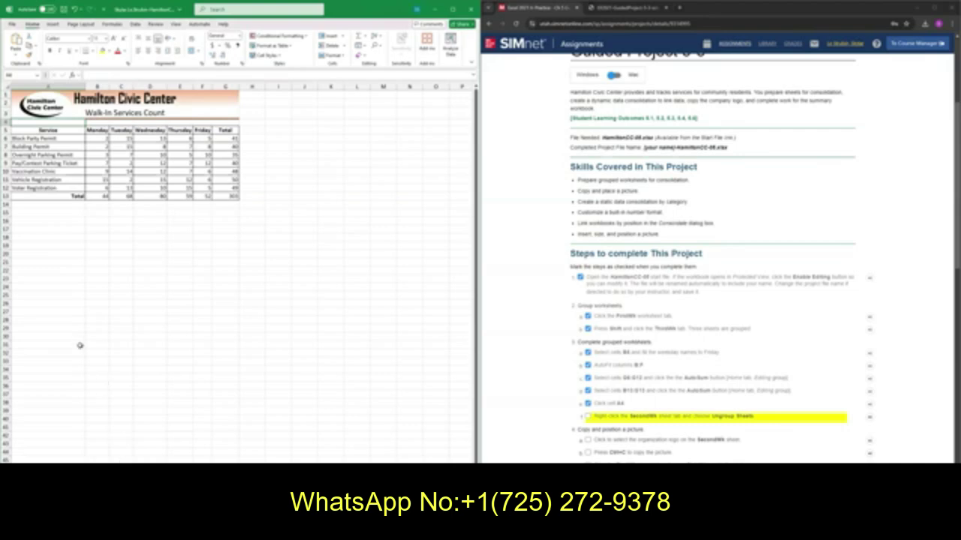
left_click(588, 416)
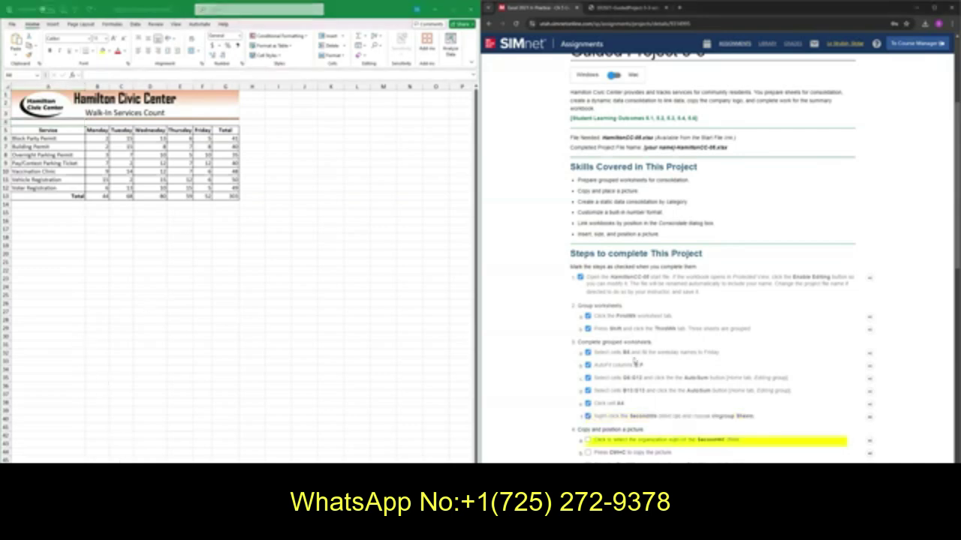
Copy the Hamilton Civic Center logo from the SecondWk sheet and paste it on the FirstWk sheet
scroll(636, 364, "down", 3)
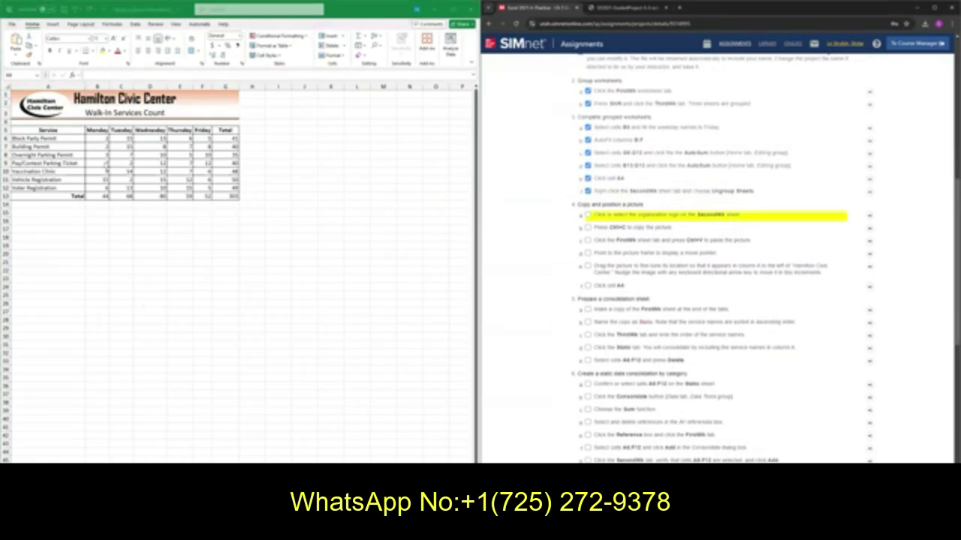
left_click(51, 105)
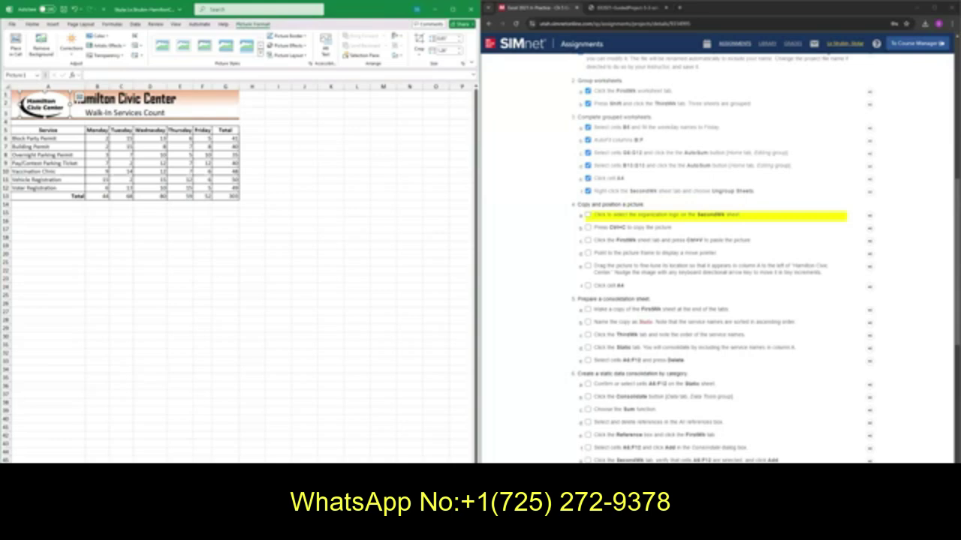
key("ctrl+Page_Up")
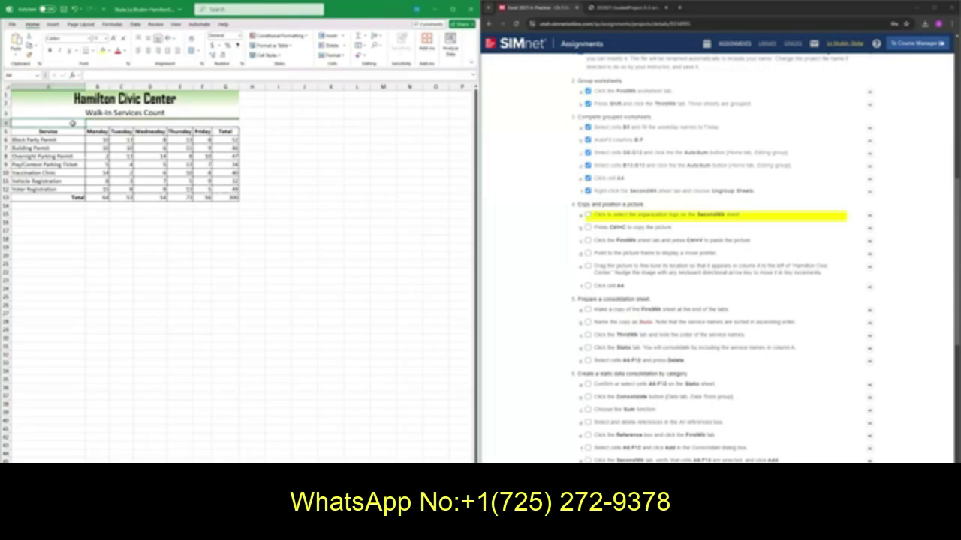
key("ctrl+v")
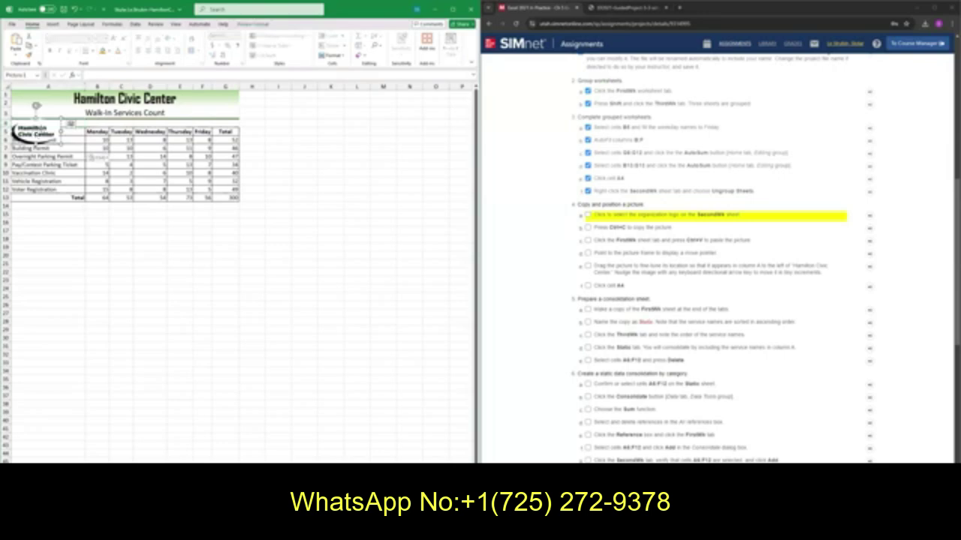
Position the pasted logo in column A to the left of the Hamilton Civic Center title, nudging it slightly, and deselect it
left_click_drag(39, 131, 47, 101)
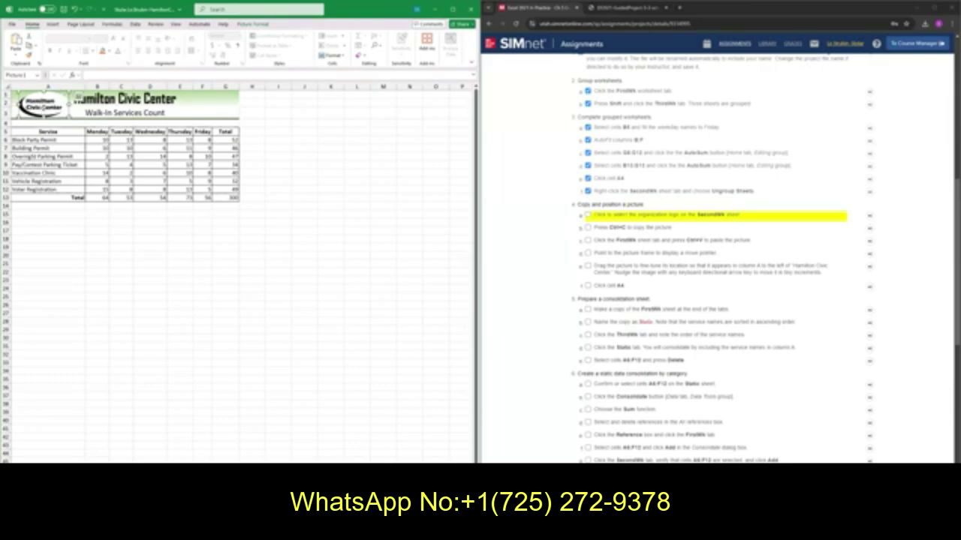
left_click_drag(41, 110, 42, 110)
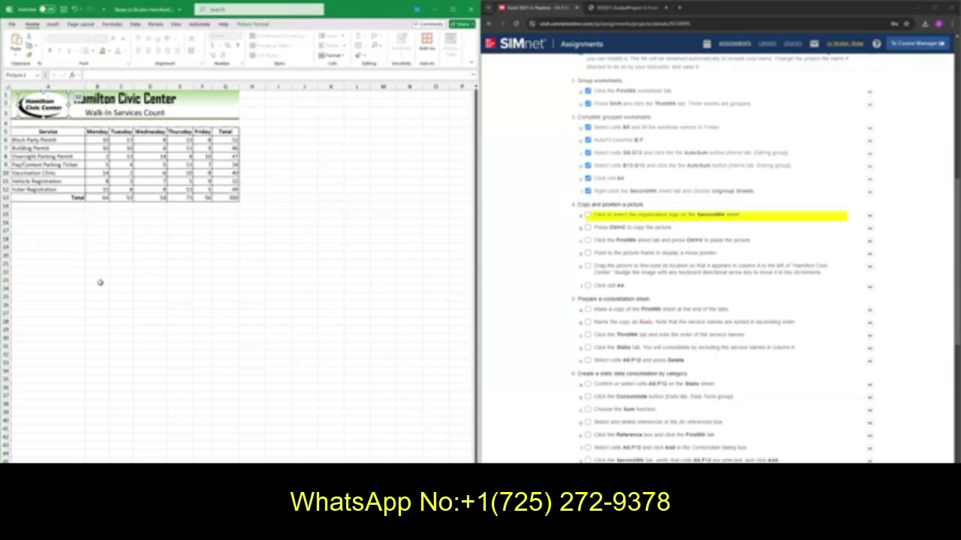
key("Left")
key("Left")
key("Left")
key("Left")
key("Left")
key("Left")
key("Left")
key("Left")
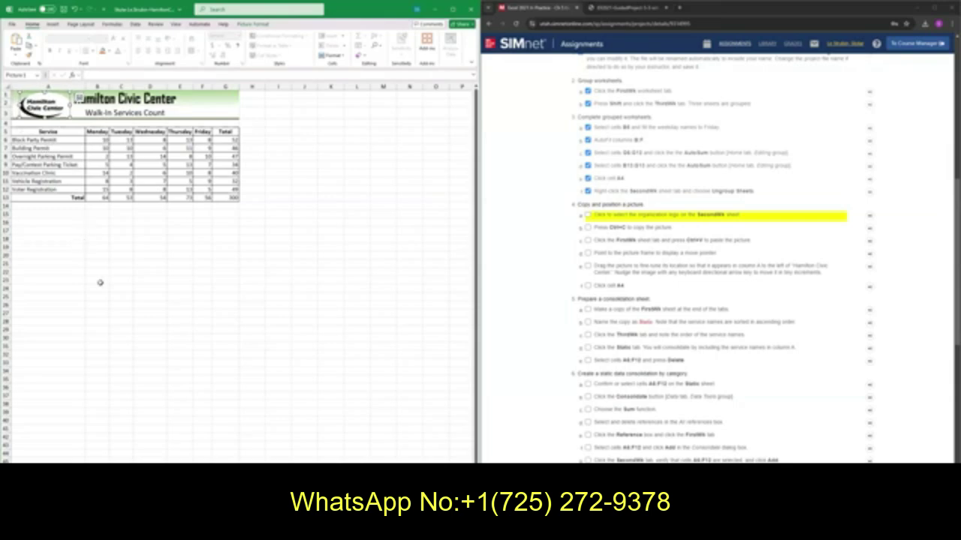
left_click(100, 282)
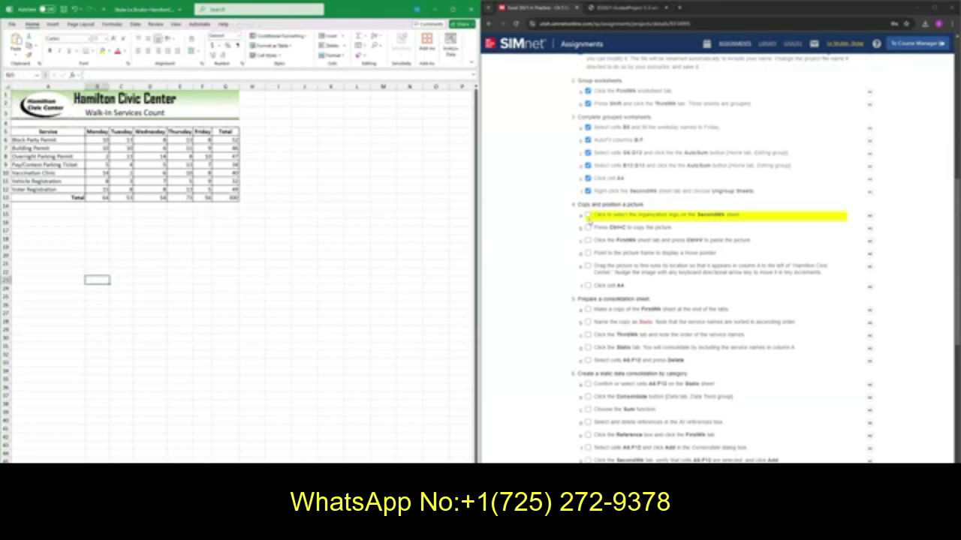
Check off all six instructions under Copy and position a picture
left_click(588, 215)
left_click(588, 227)
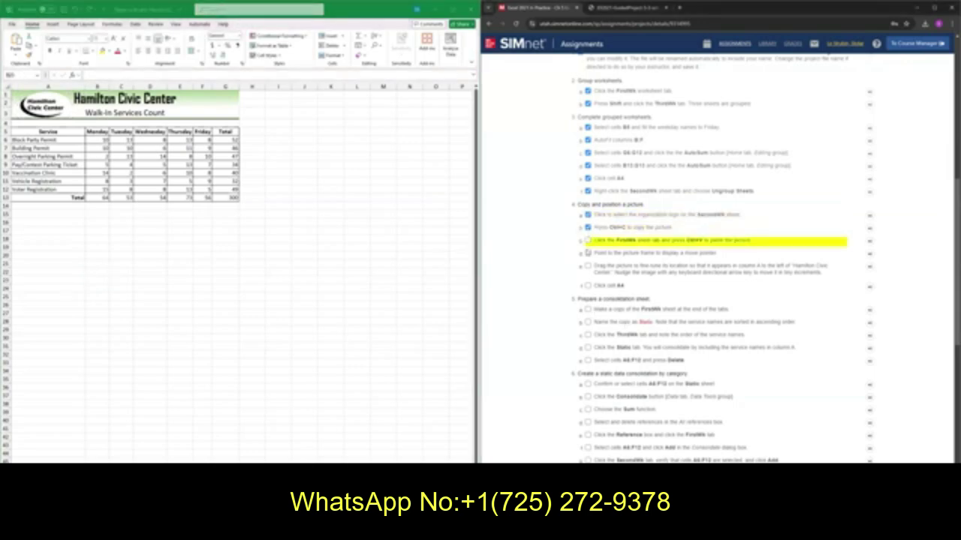
left_click(588, 240)
left_click(588, 253)
left_click(587, 265)
left_click(588, 286)
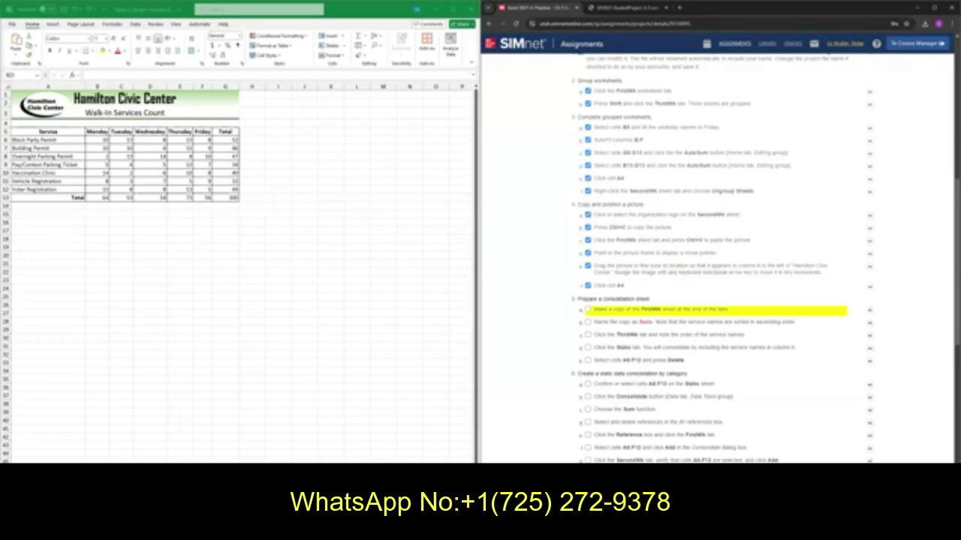
Make a copy of the FirstWk sheet at the end of the workbook's sheets
left_click(97, 279)
right_click(60, 466)
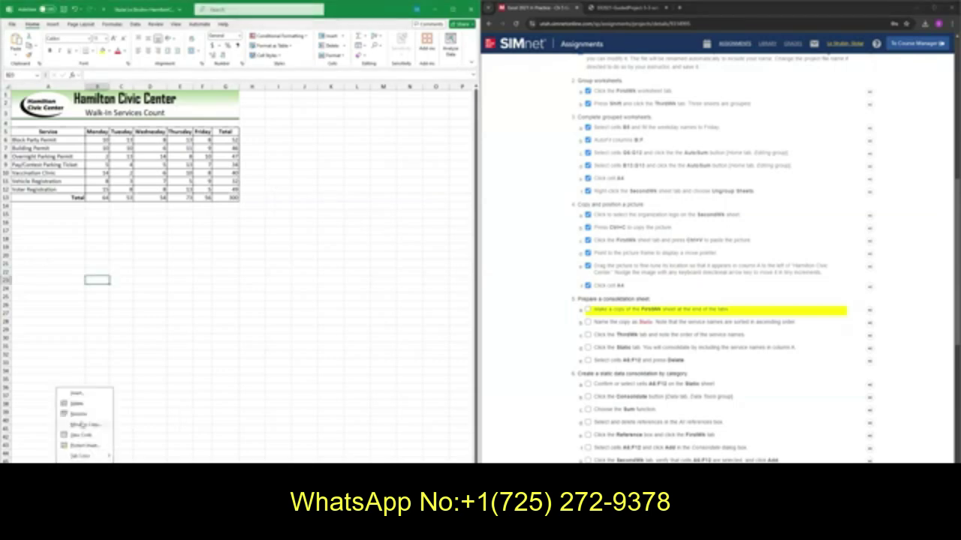
left_click(83, 425)
left_click(30, 461)
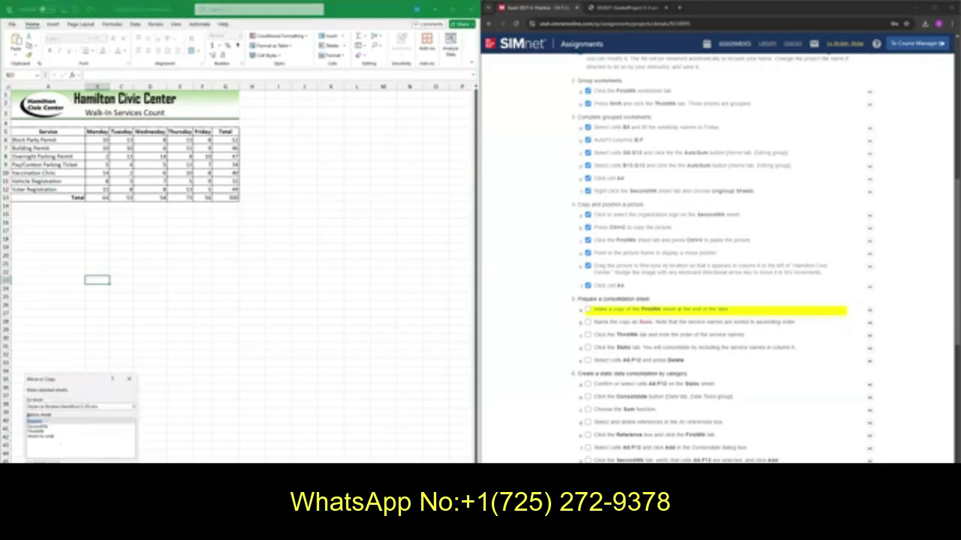
left_click(38, 438)
left_click(41, 436)
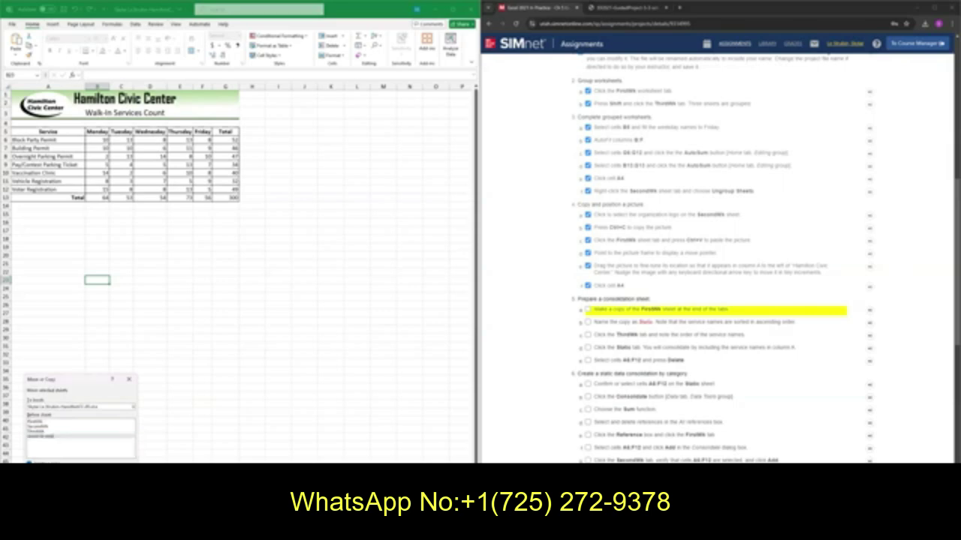
key("Return")
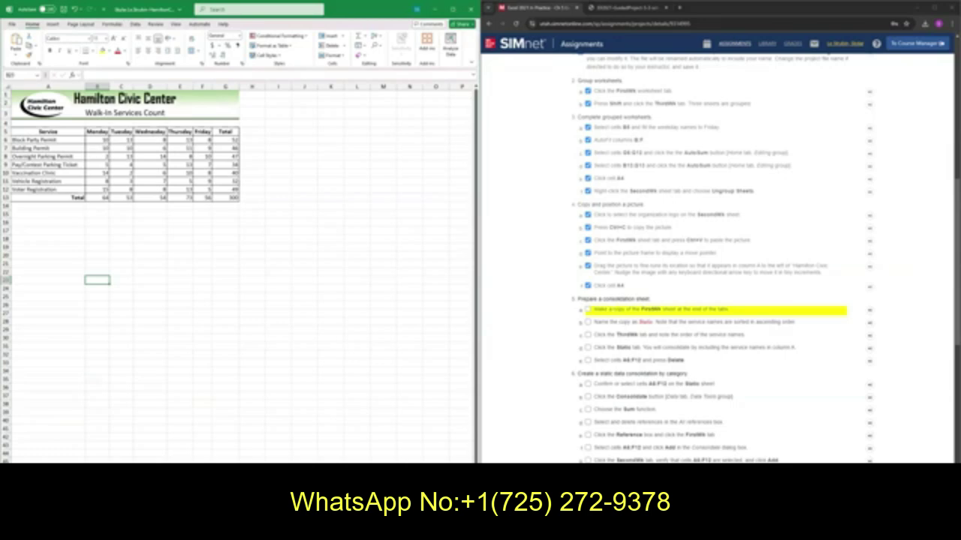
Rename the copied sheet as Static
right_click(153, 465)
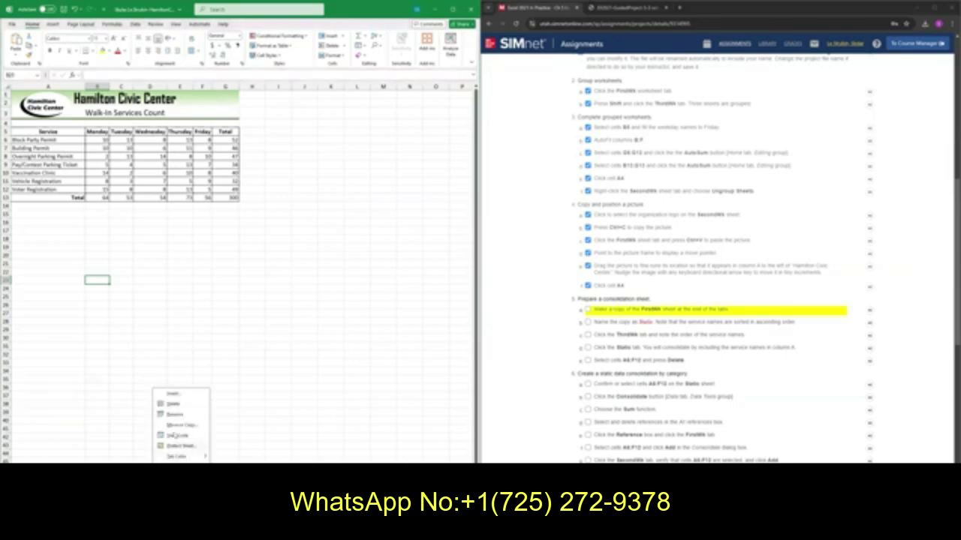
left_click(173, 415)
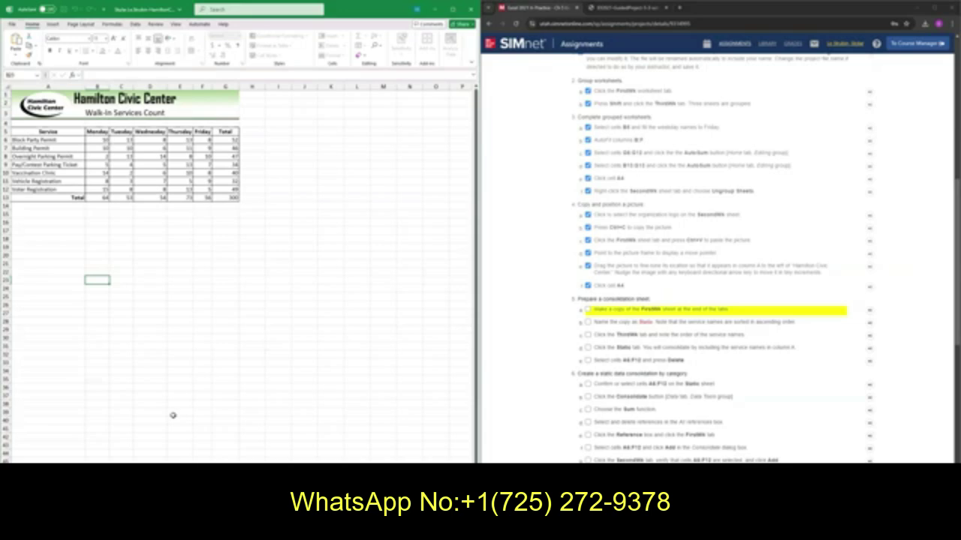
key("Return")
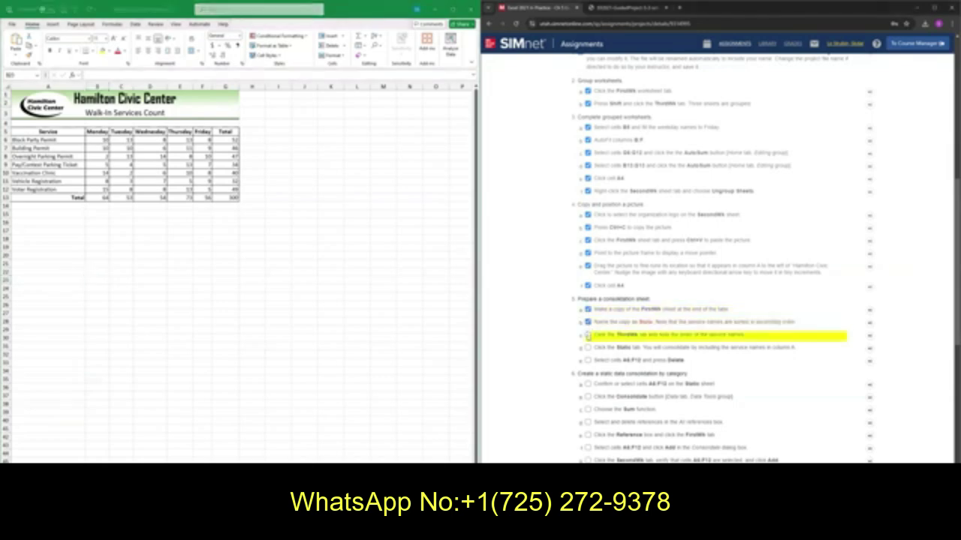
left_click(587, 335)
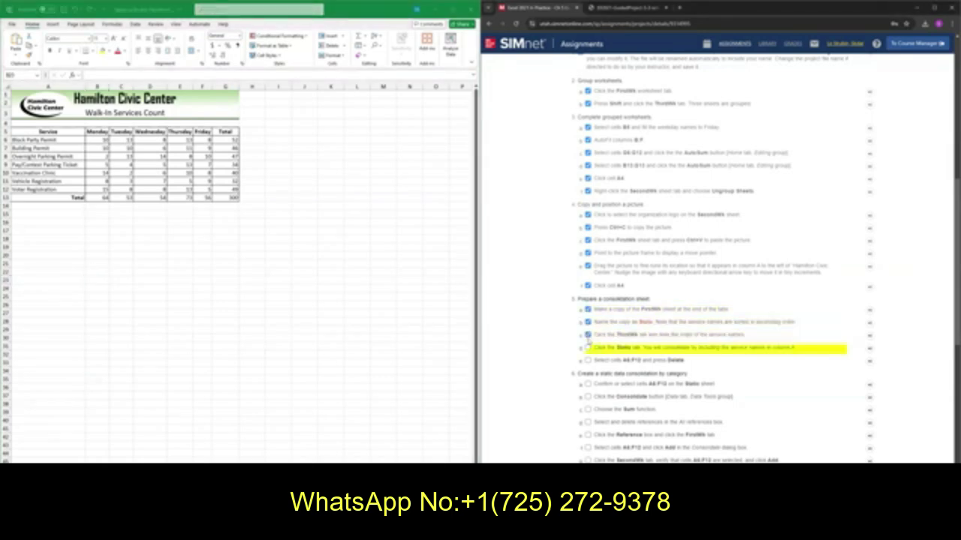
left_click(589, 334)
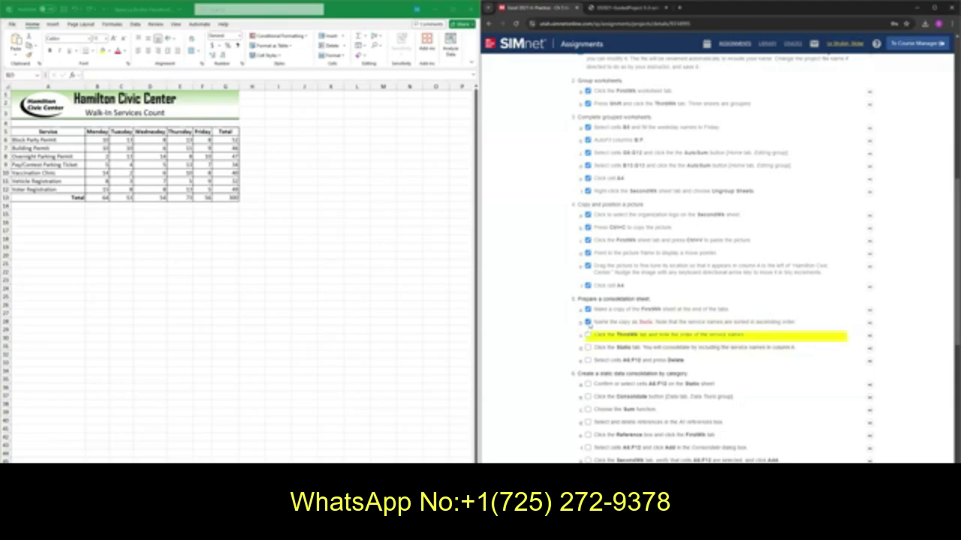
left_click(588, 323)
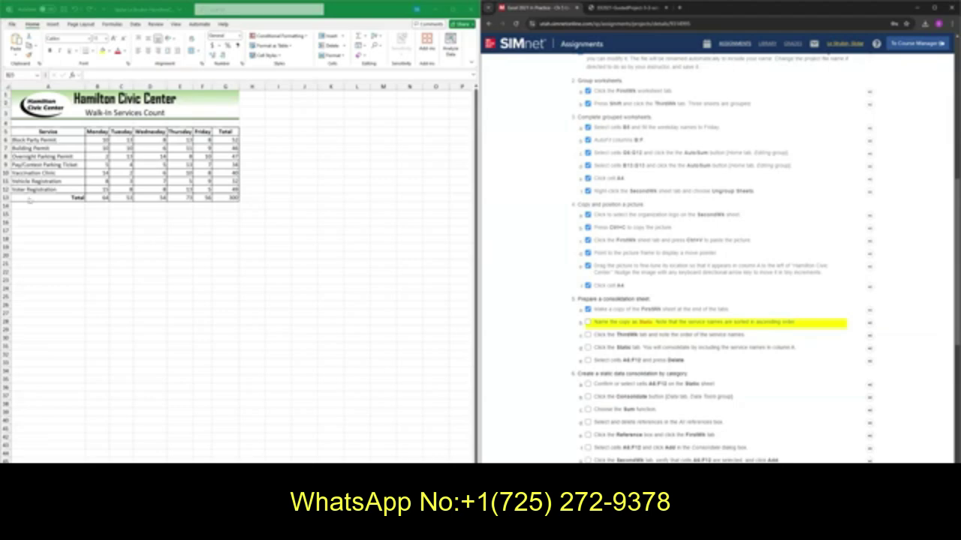
left_click(588, 322)
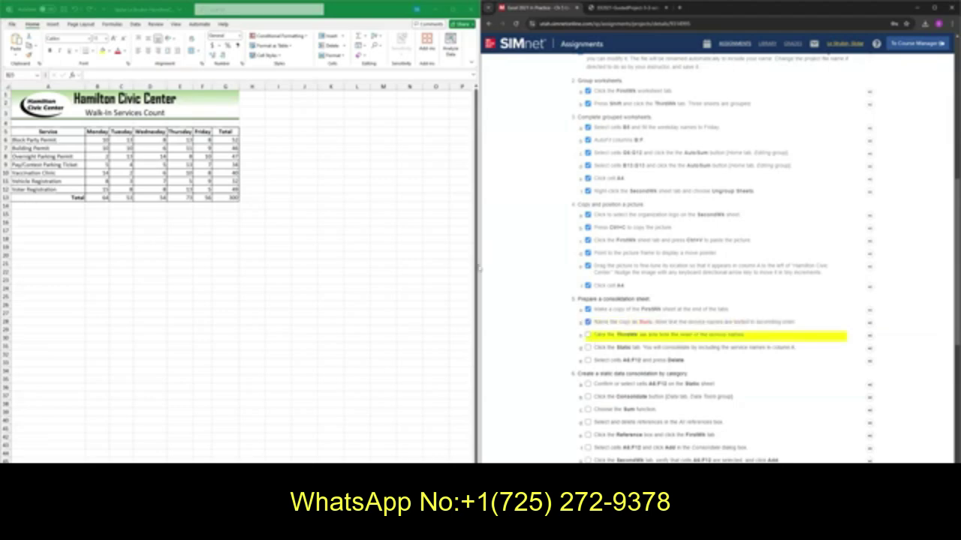
Show the ThirdWk sheet to note the service name order, and check off the ThirdWk and Static sheet instructions
left_click(97, 279)
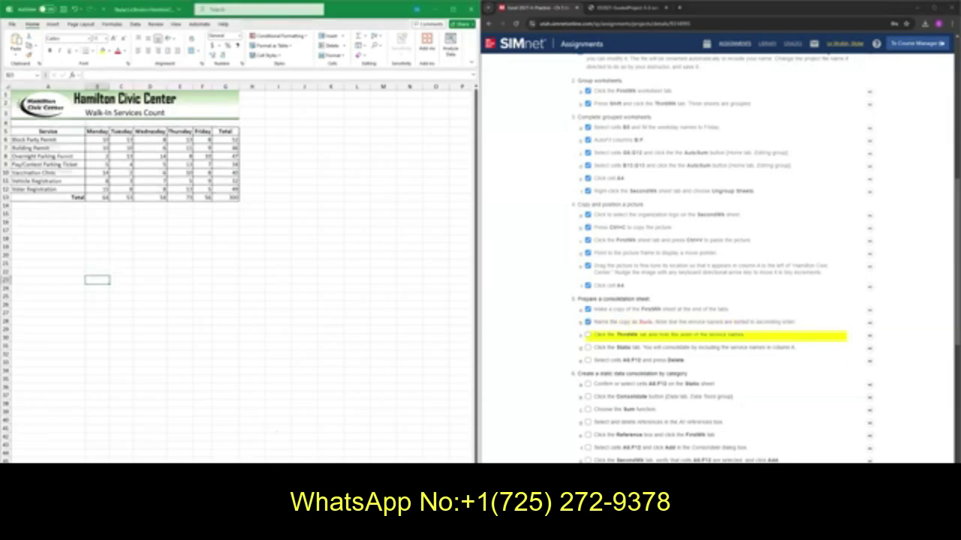
key("ctrl+Page_Up")
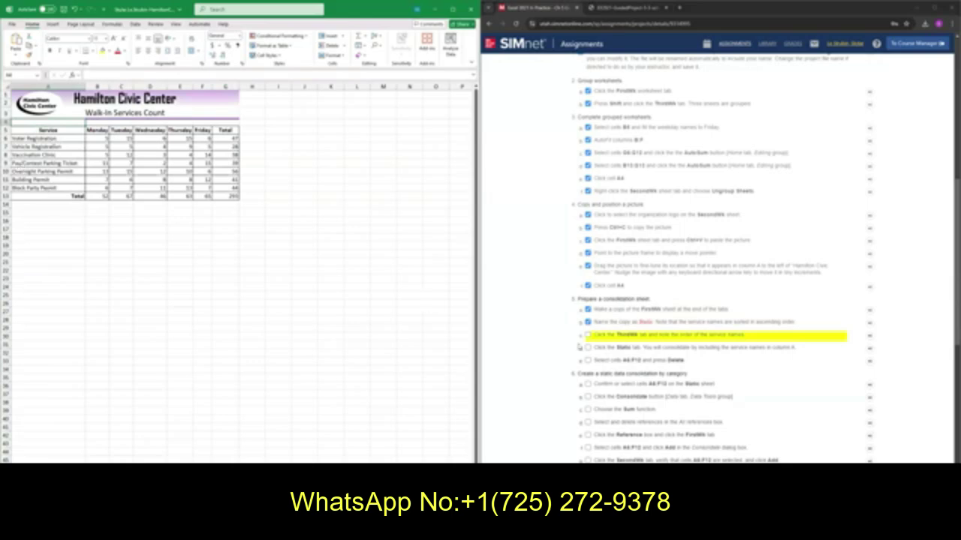
left_click(587, 335)
left_click(587, 348)
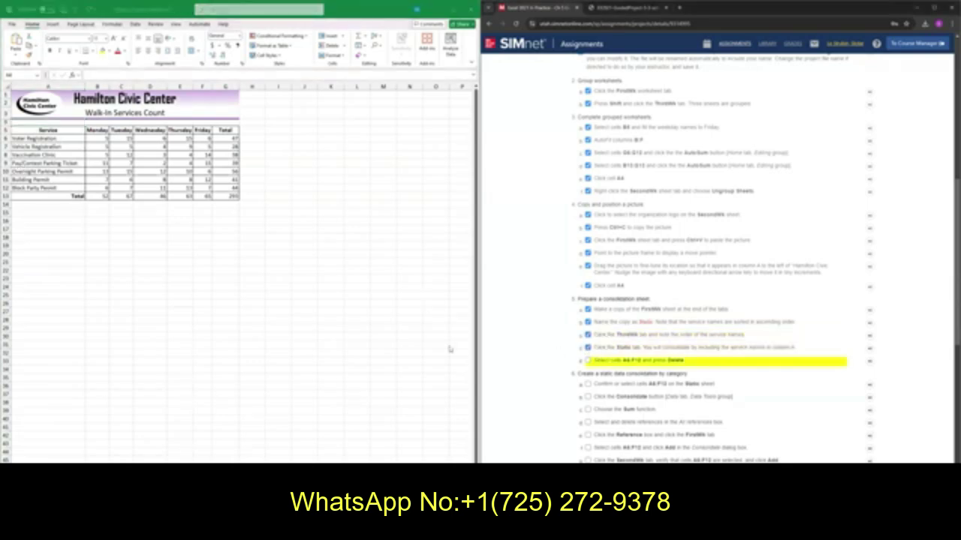
Delete the contents of cells A6:F12 on the Static sheet and check off the deletion and range selection instructions
left_click(207, 460)
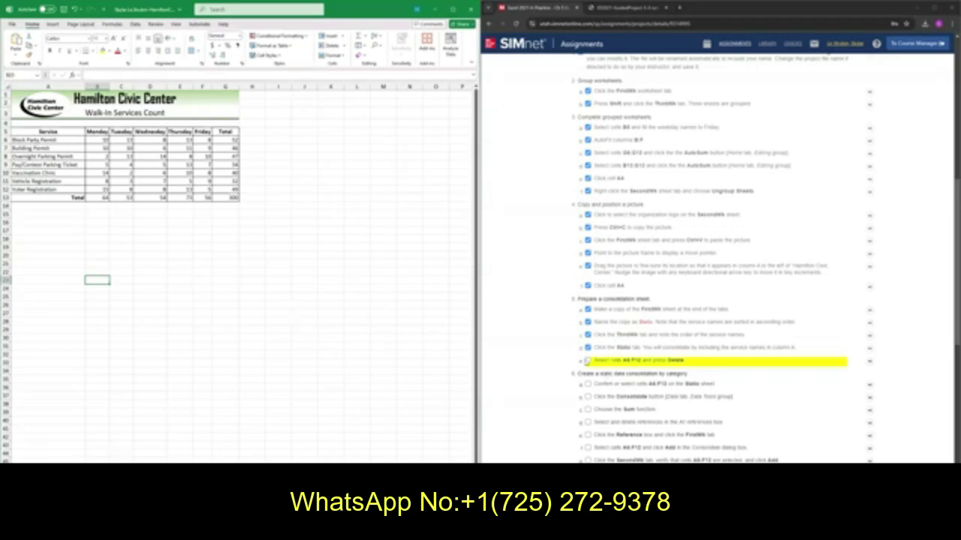
left_click_drag(69, 140, 208, 192)
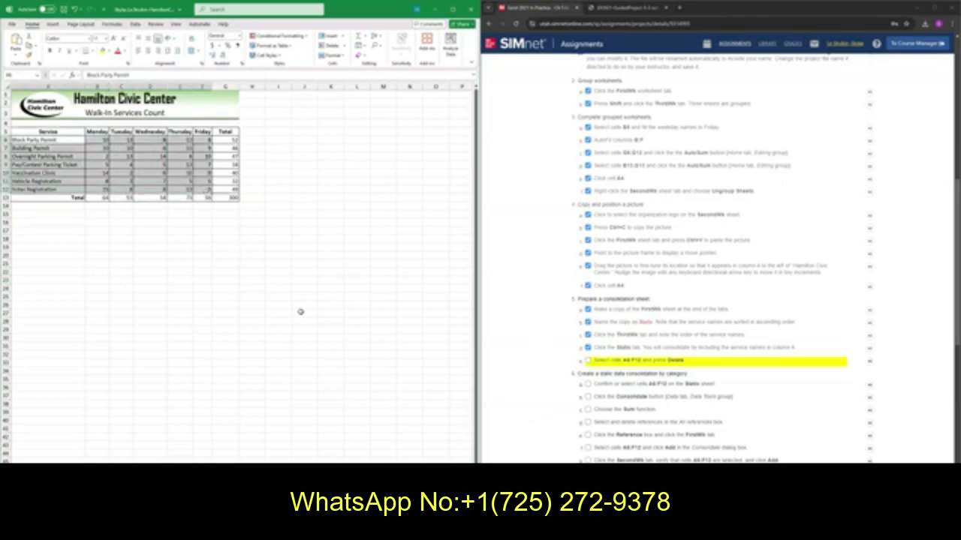
key("Delete")
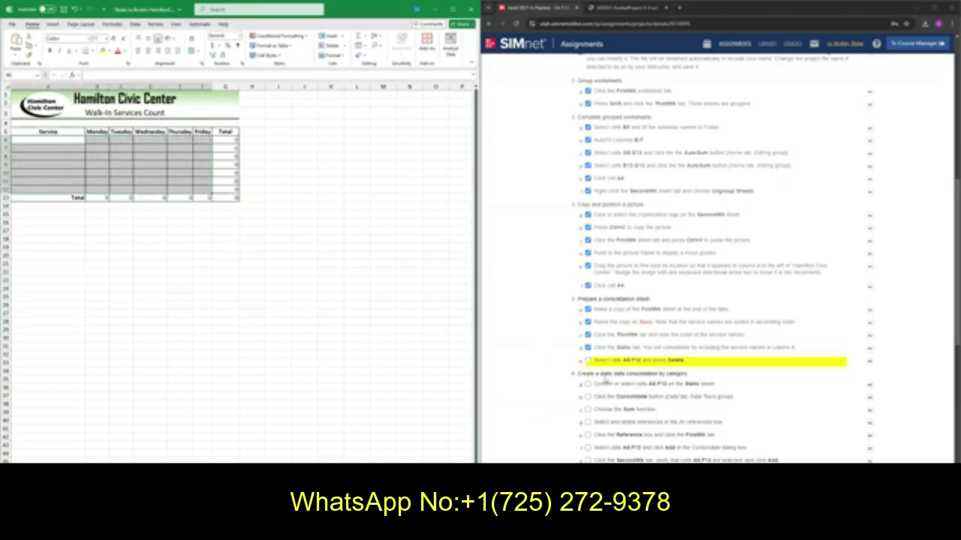
left_click(588, 361)
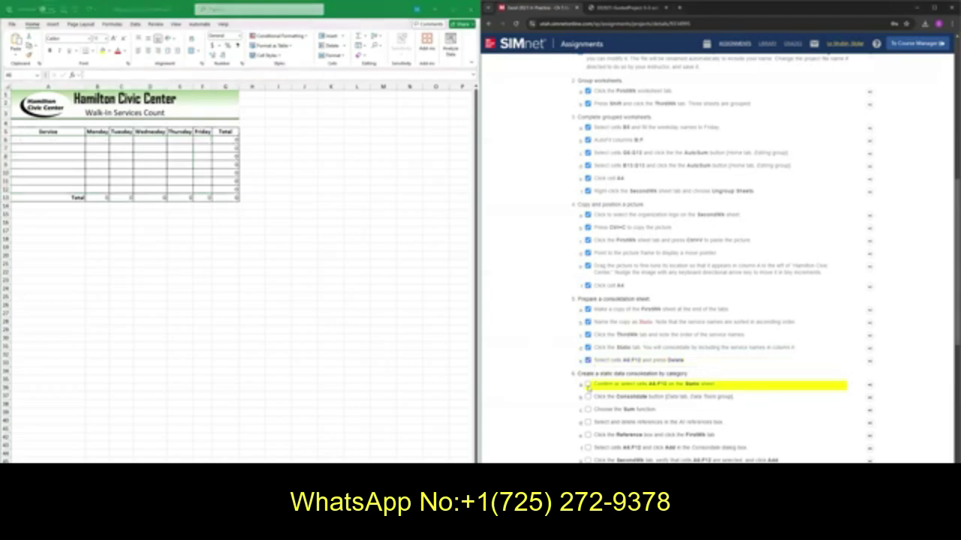
scroll(588, 386, "down", 3)
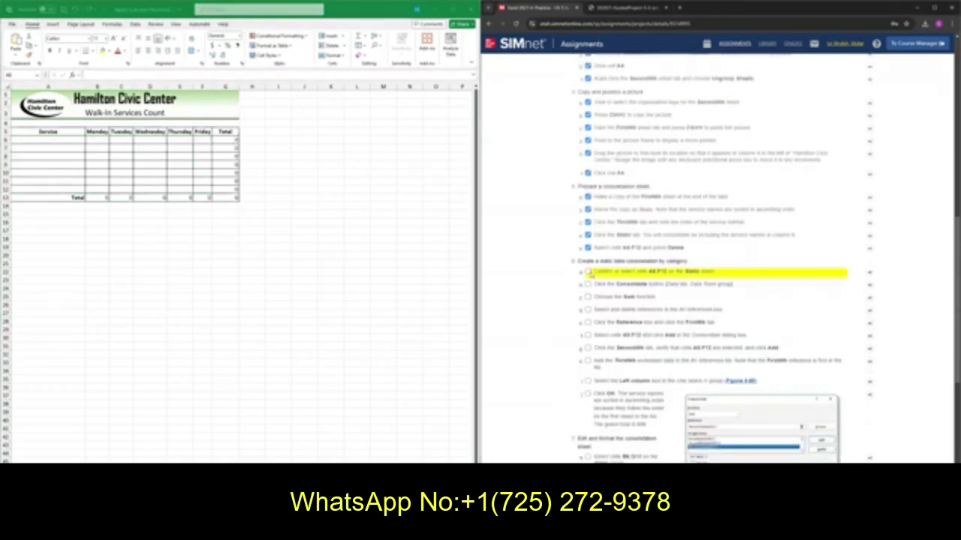
left_click(587, 272)
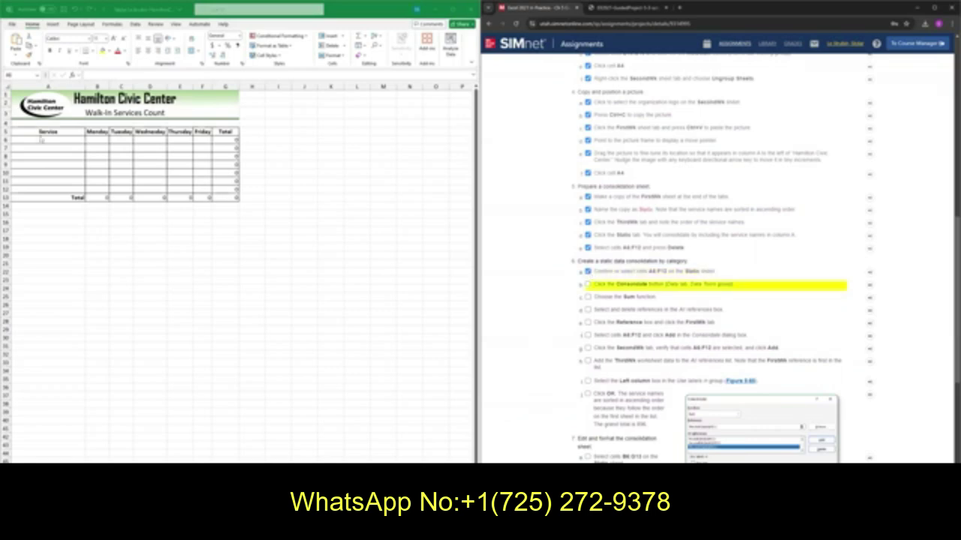
Open Consolidate for A6:F12 on the Static sheet with the Sum function, and check off the Consolidate, Sum and reference deletion instructions
left_click(54, 140)
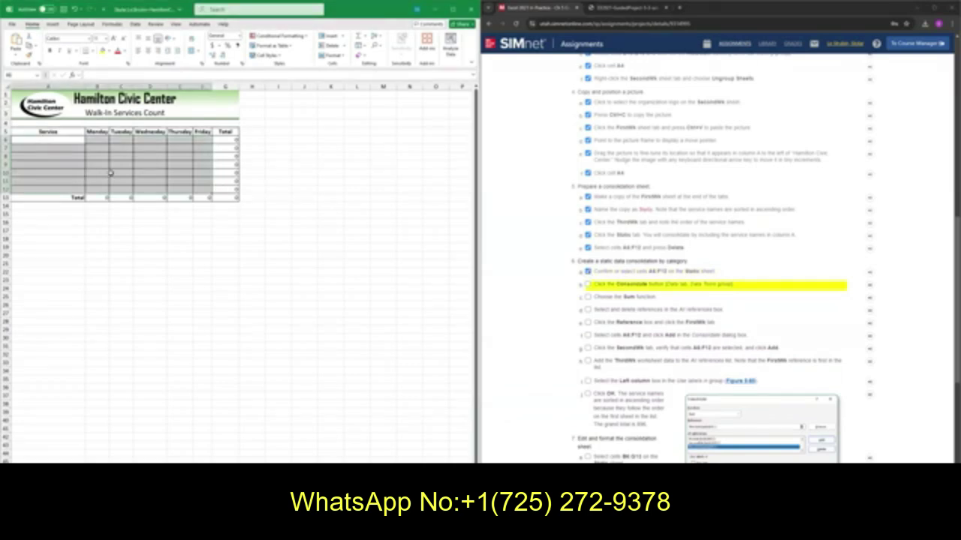
left_click(135, 24)
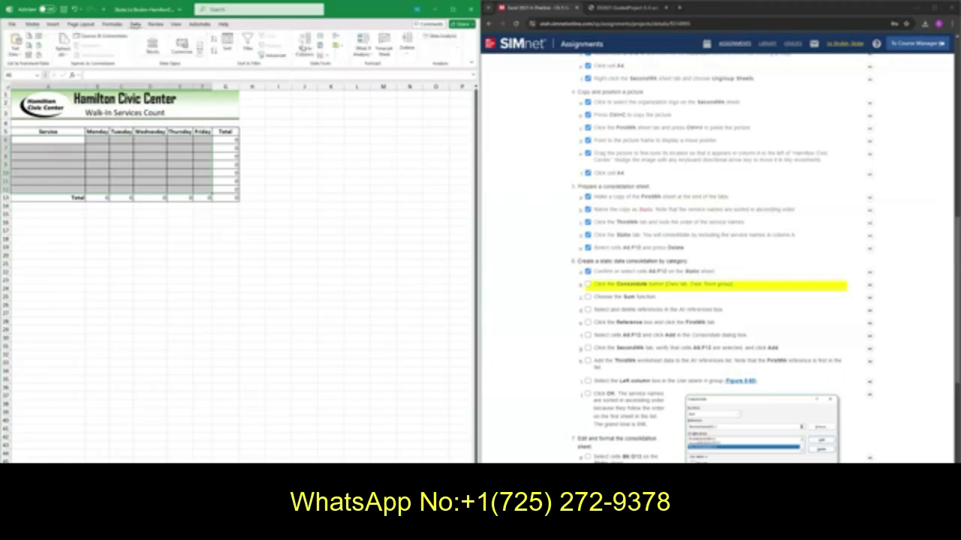
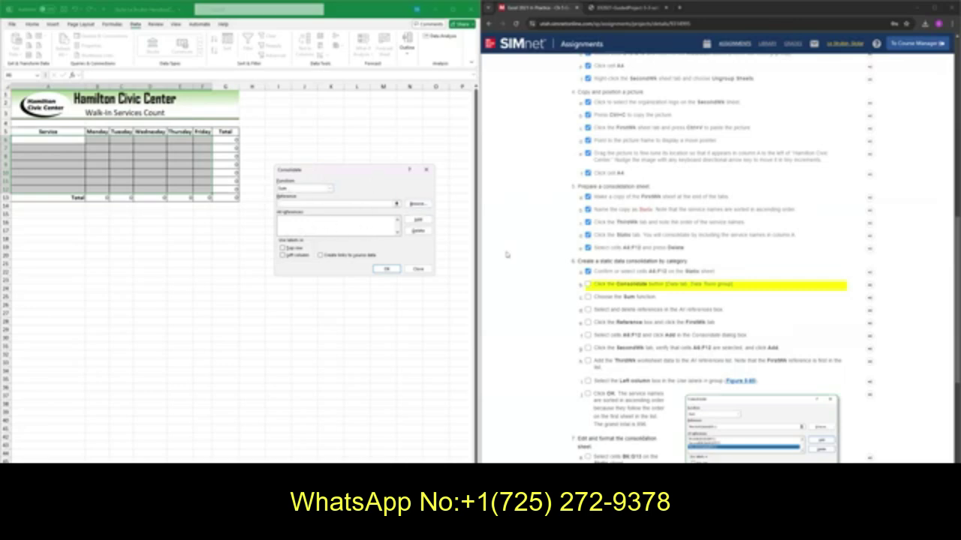
left_click(588, 285)
left_click(587, 297)
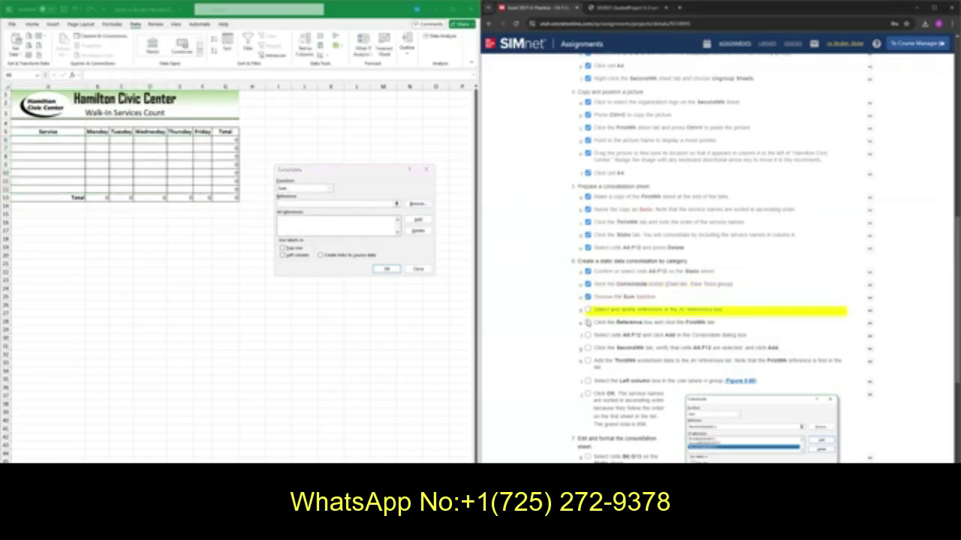
left_click(587, 309)
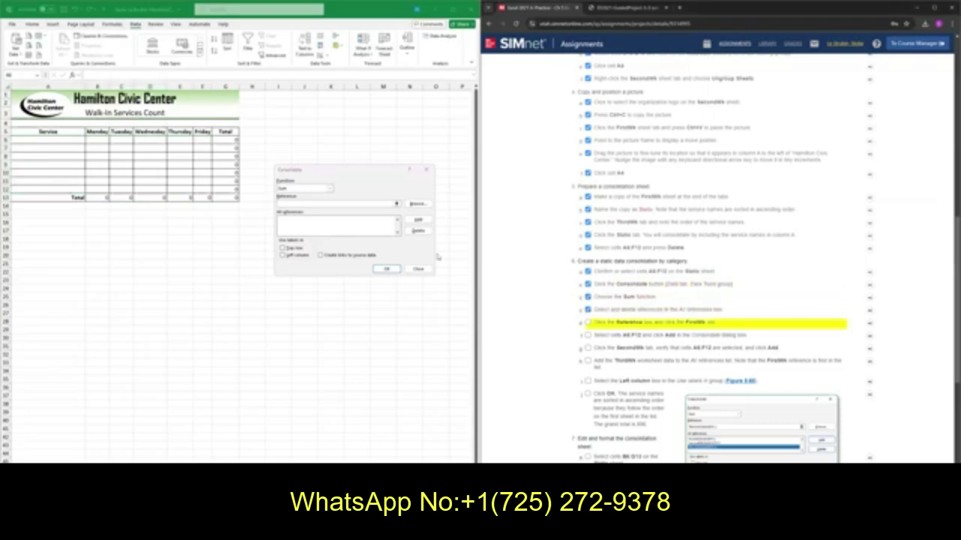
Add cells A6:F12 of the FirstWk sheet to the consolidation references
left_click(341, 203)
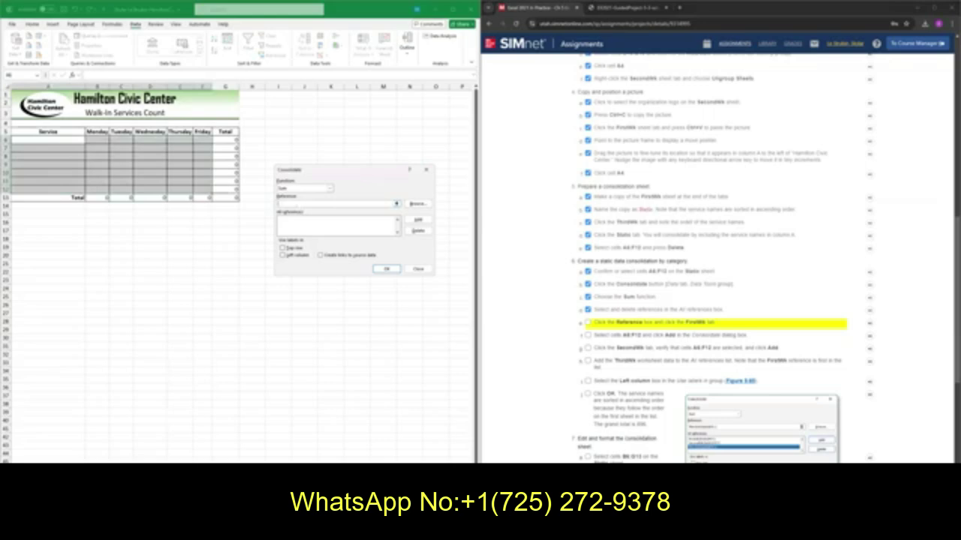
key("ctrl+Page_Up")
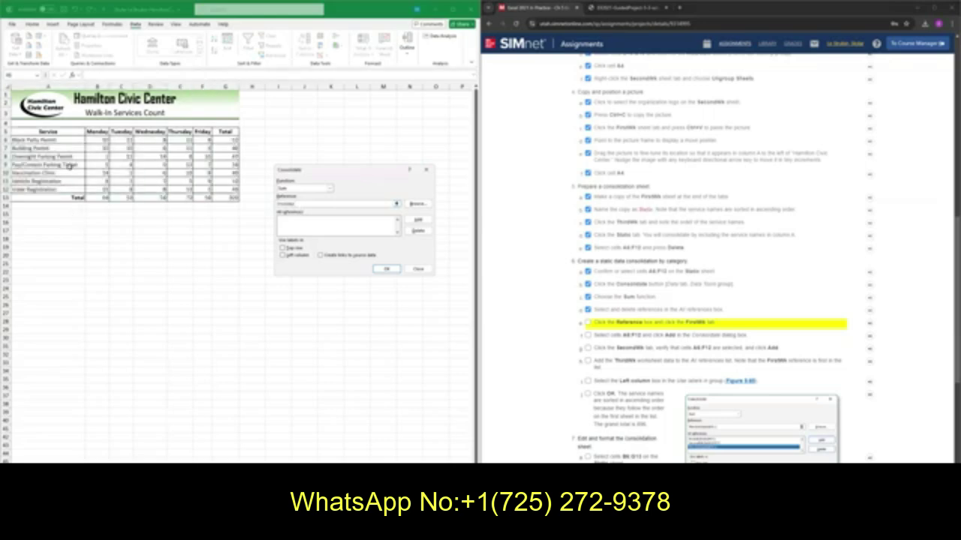
left_click_drag(65, 141, 201, 189)
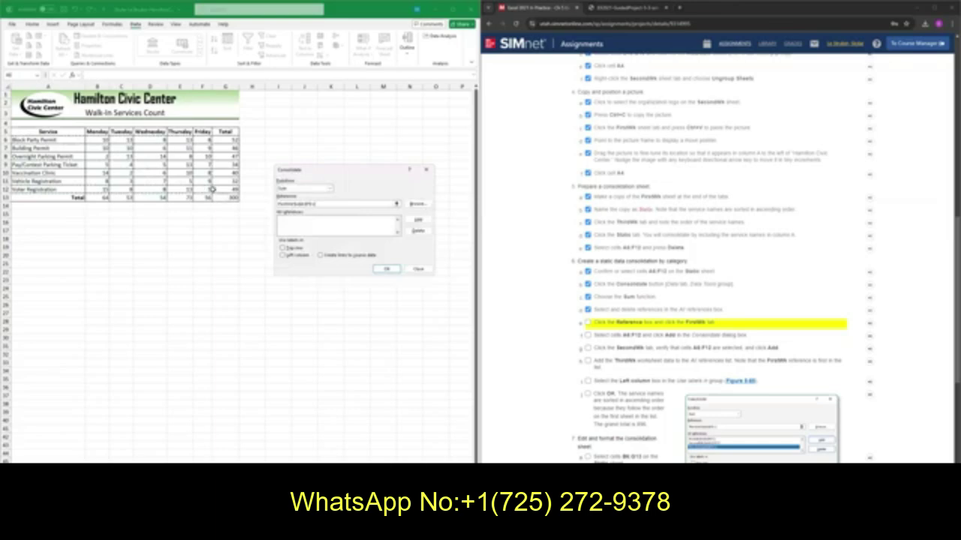
left_click(420, 221)
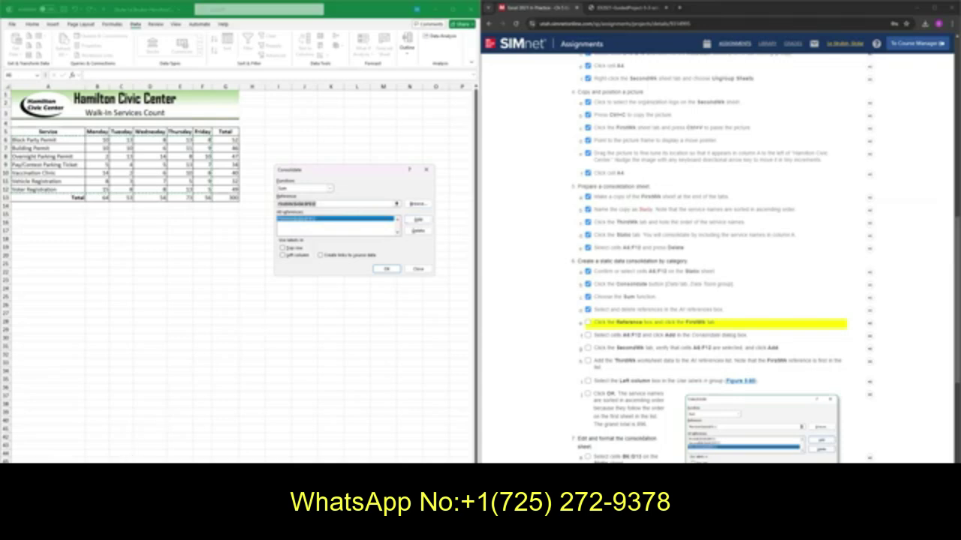
Add cells A6:F12 of the SecondWk and ThirdWk sheets to the consolidation references
key("ctrl+Page_Down")
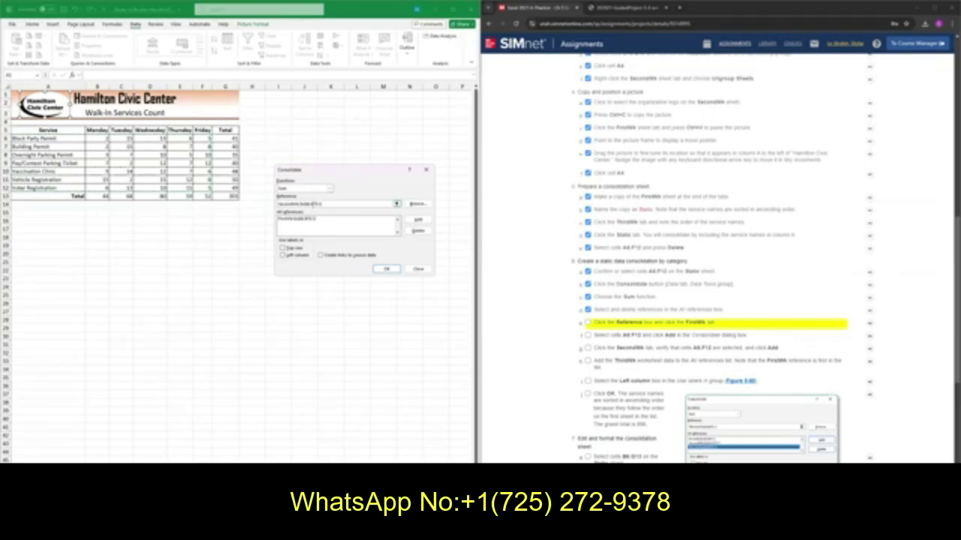
left_click(418, 220)
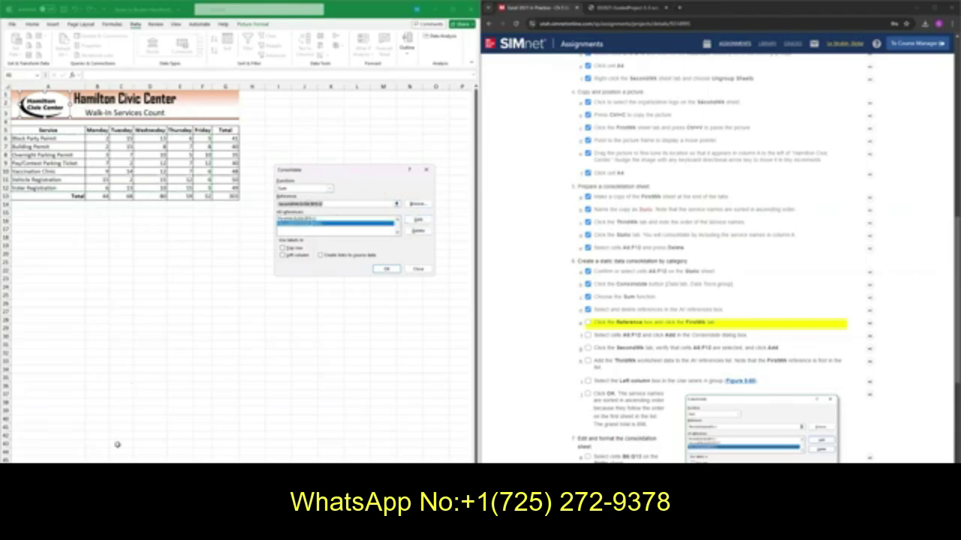
key("ctrl+Page_Down")
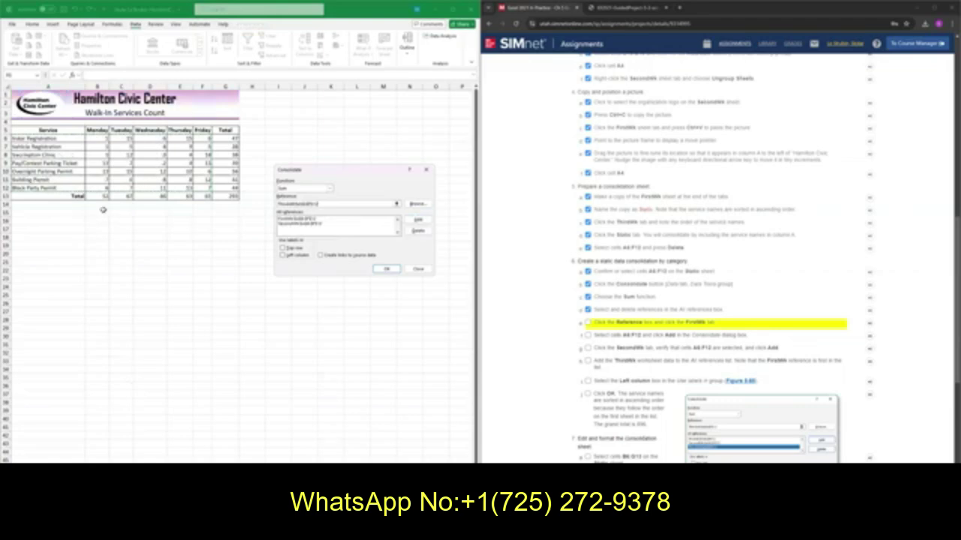
left_click(419, 220)
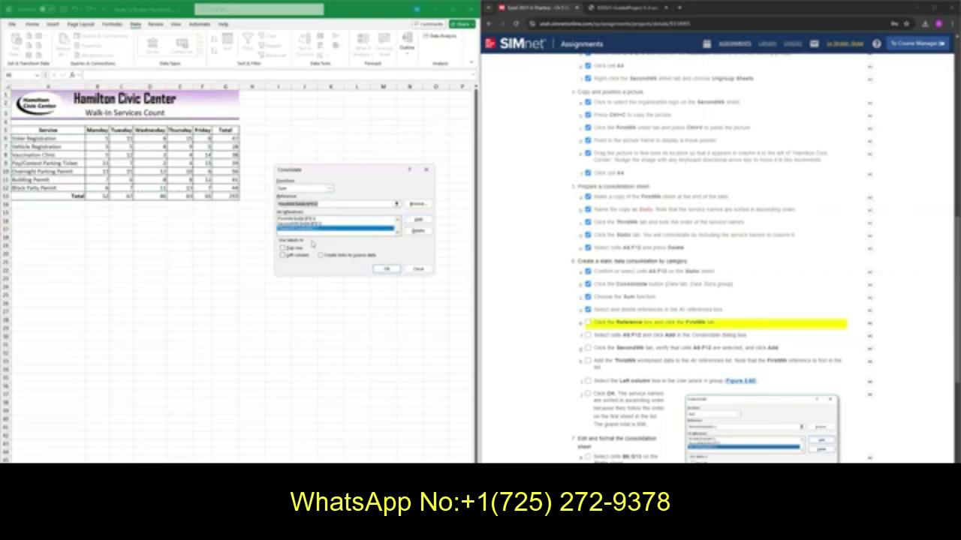
Consolidate onto the Static sheet using labels in the left column, and check off the remaining consolidation instructions
left_click(283, 255)
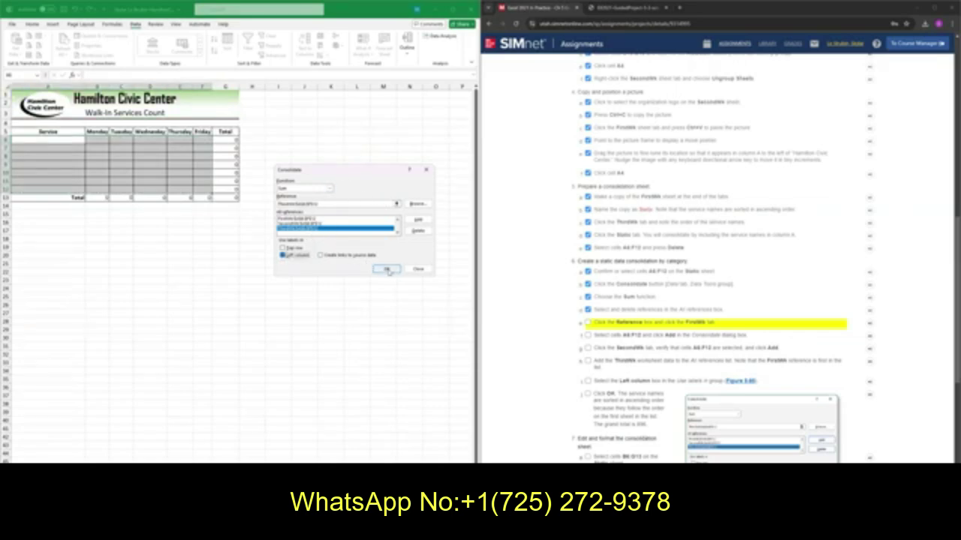
left_click(386, 269)
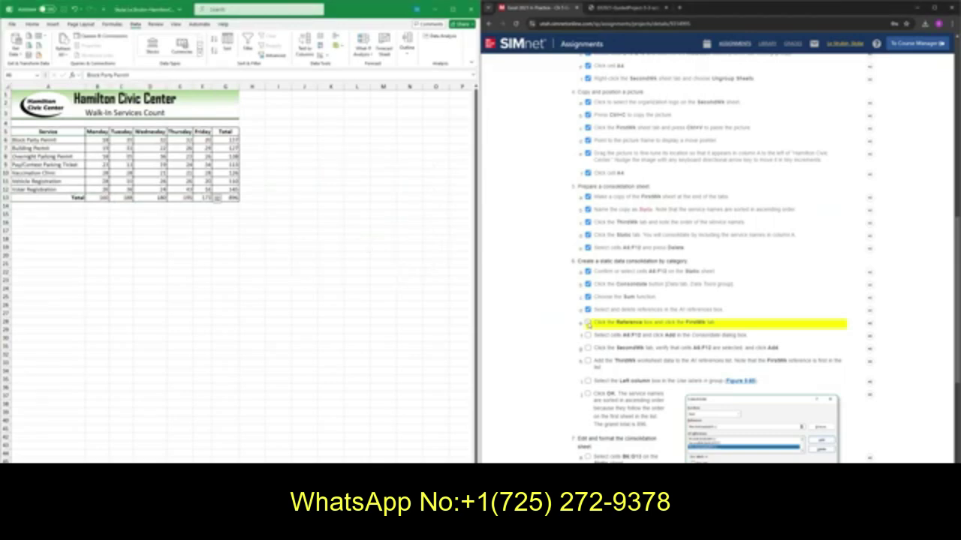
left_click(588, 322)
left_click(588, 335)
left_click(589, 349)
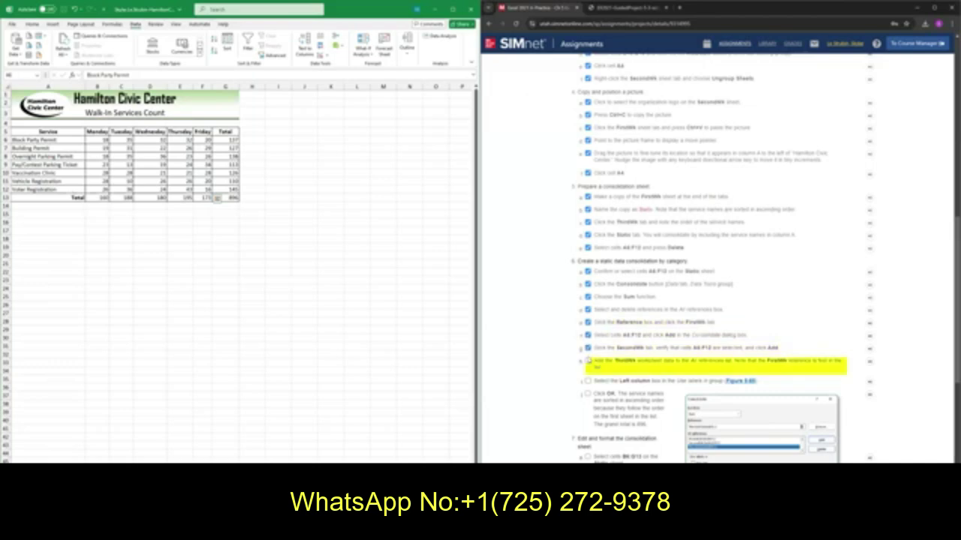
left_click(589, 361)
left_click(589, 382)
left_click(588, 396)
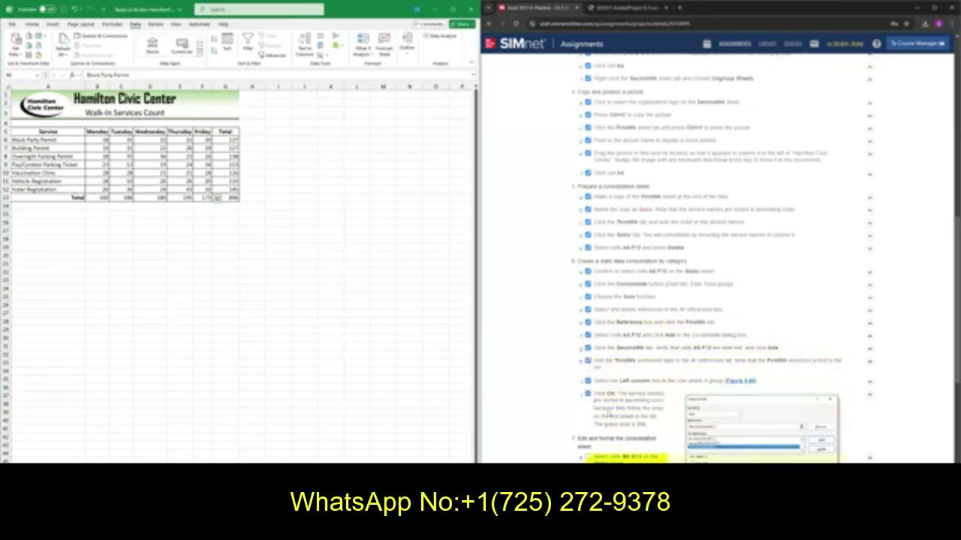
Apply Comma Style to cells B6:G13 on the Static sheet
scroll(593, 390, "down", 5)
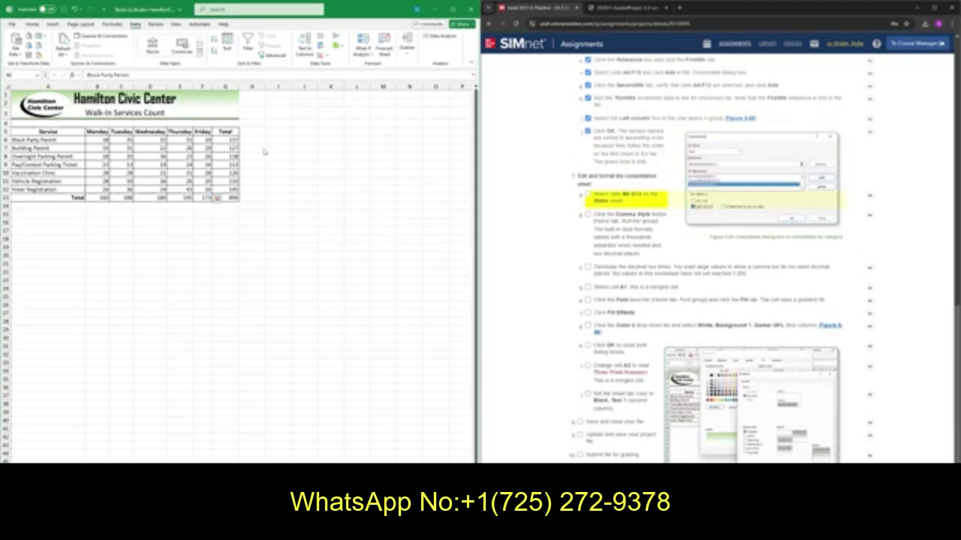
left_click_drag(147, 148, 262, 148)
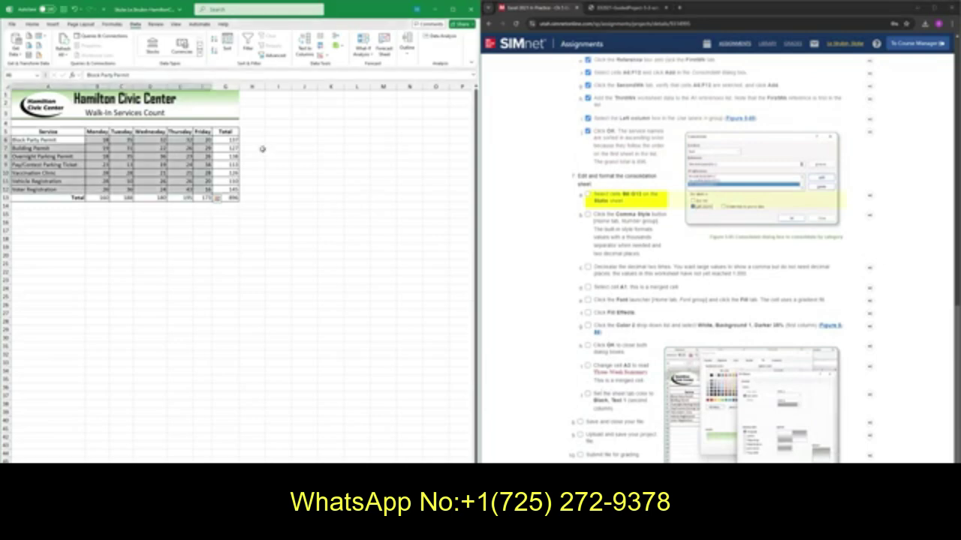
left_click(98, 138)
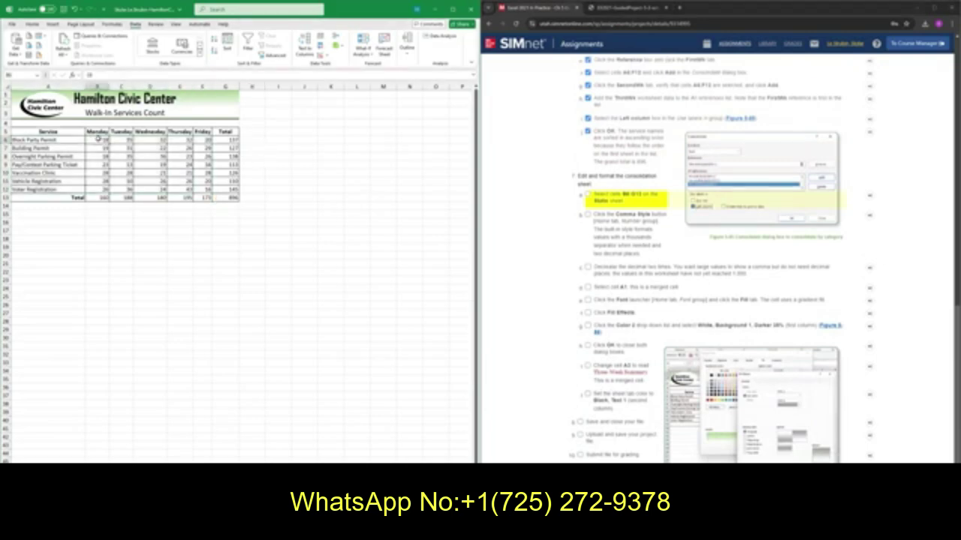
mouse_move(97, 139)
left_mouse_down()
mouse_move(166, 177)
mouse_move(230, 197)
left_mouse_up()
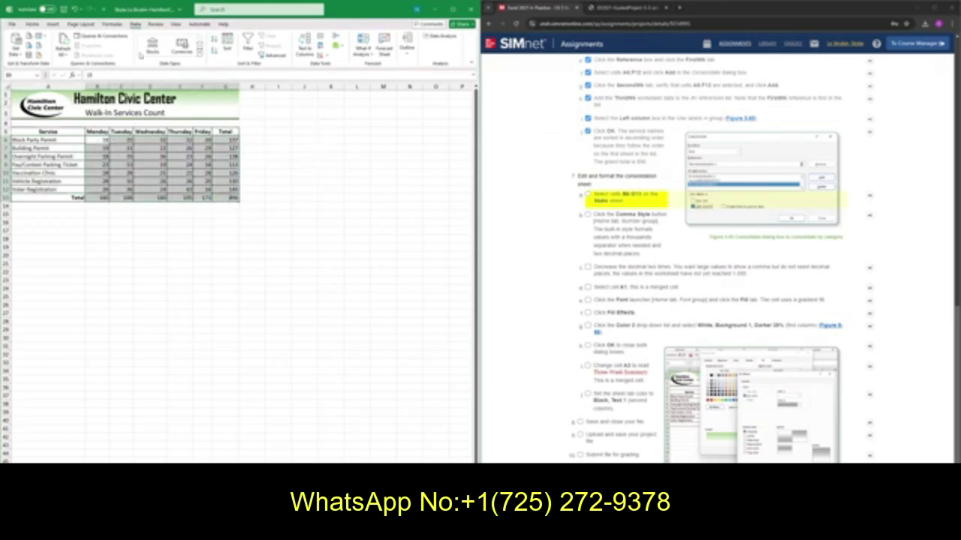
left_click(32, 24)
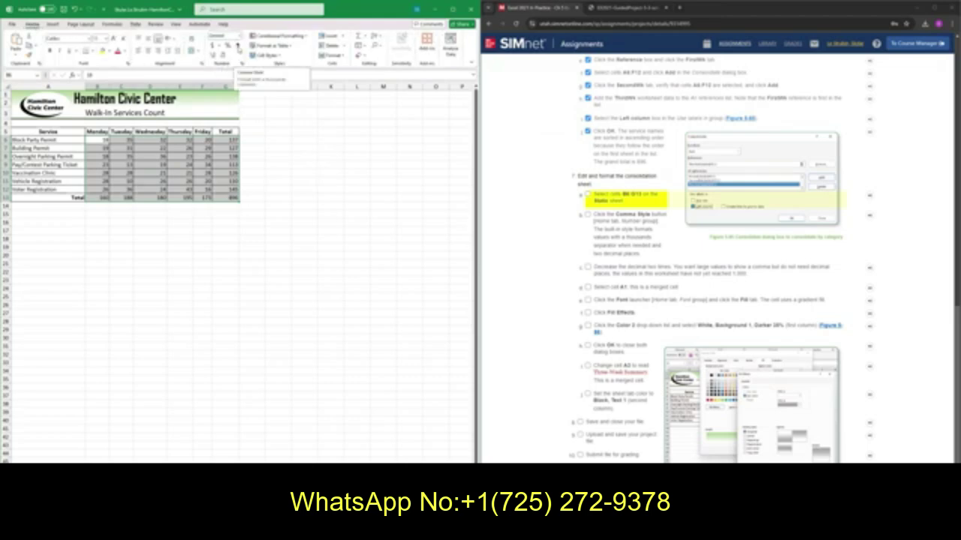
left_click(238, 48)
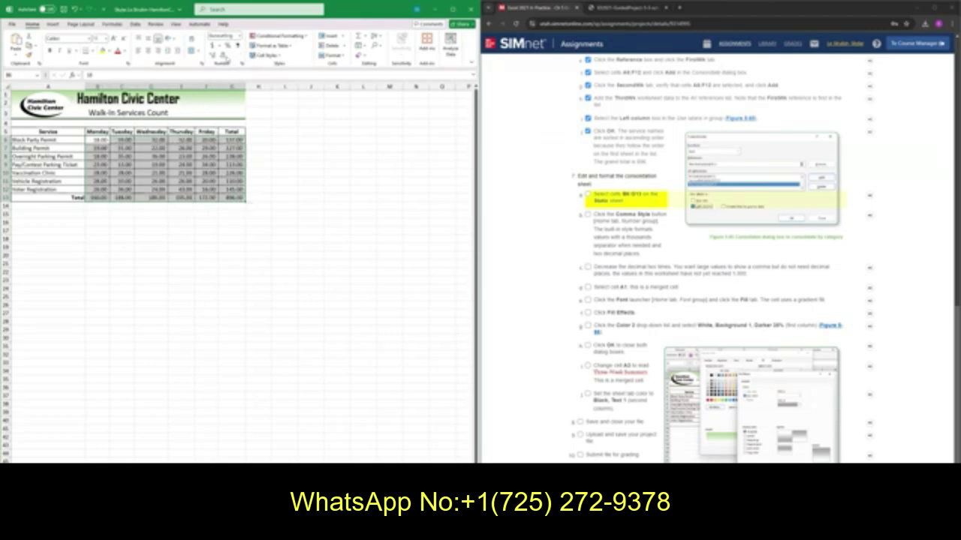
Decrease the decimals of cells B6:G13 two times, and check off the range selection, Comma Style and decimal instructions
left_click(222, 55)
left_click(222, 55)
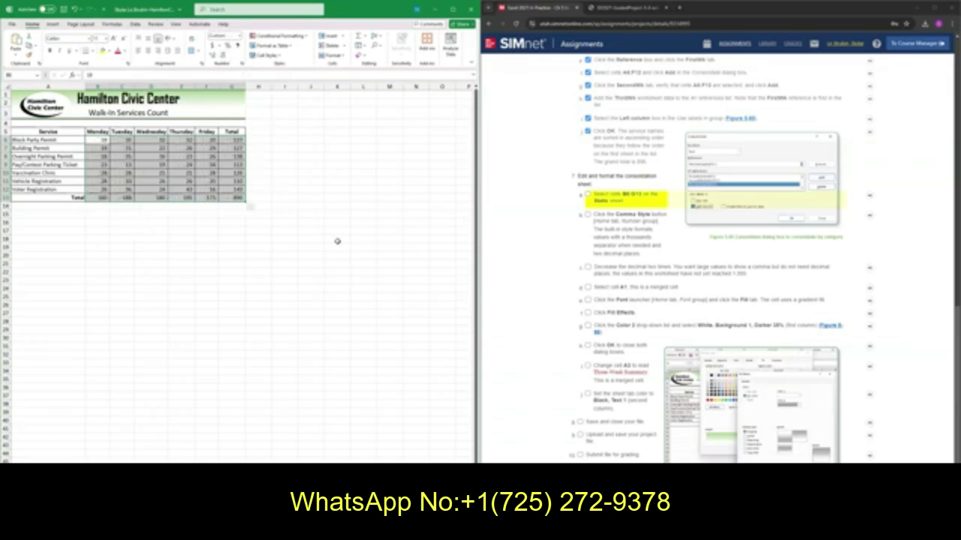
left_click(287, 129)
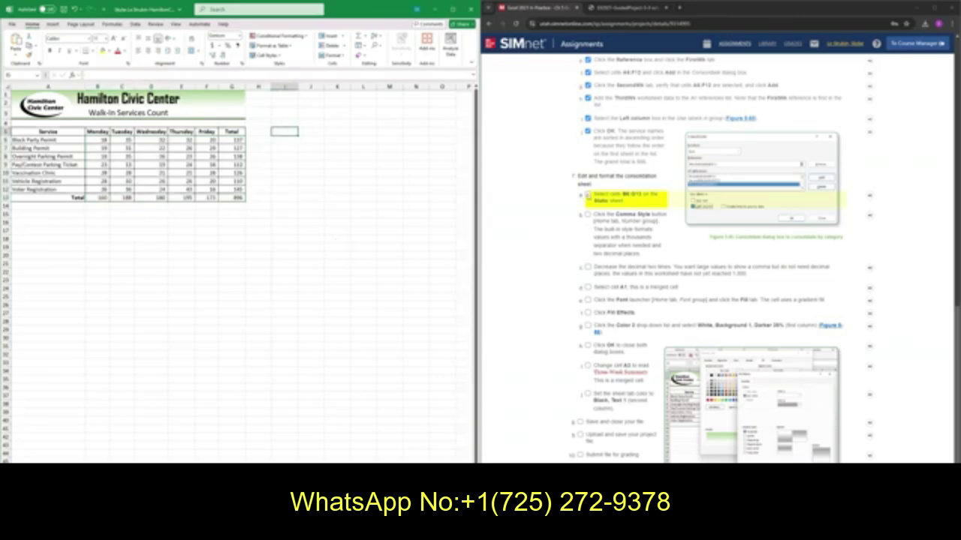
left_click(588, 194)
left_click(588, 215)
left_click(589, 268)
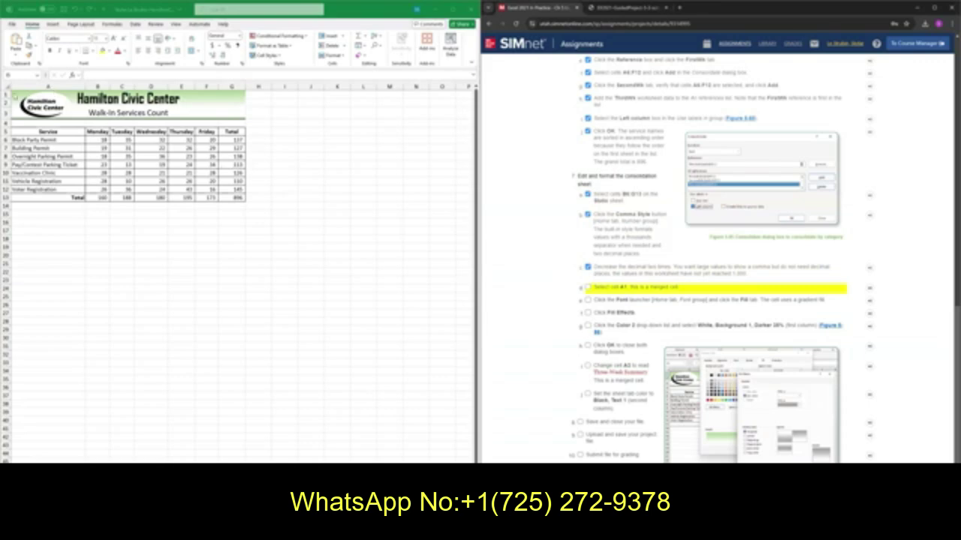
Open Fill Effects for merged cell A1 on the Static sheet, and check off the cell selection, Font launcher and Fill Effects instructions
left_click(15, 98)
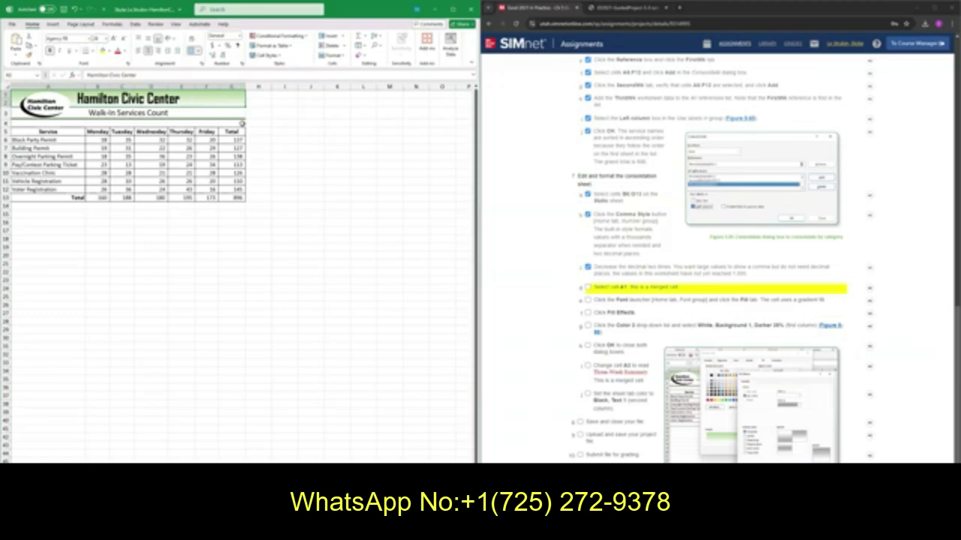
left_click(588, 288)
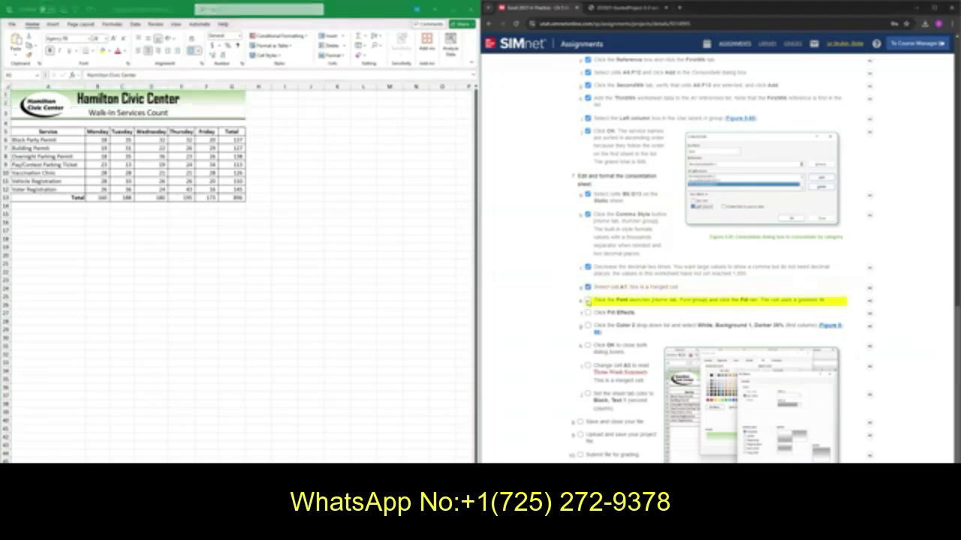
left_click(588, 300)
left_click(79, 104)
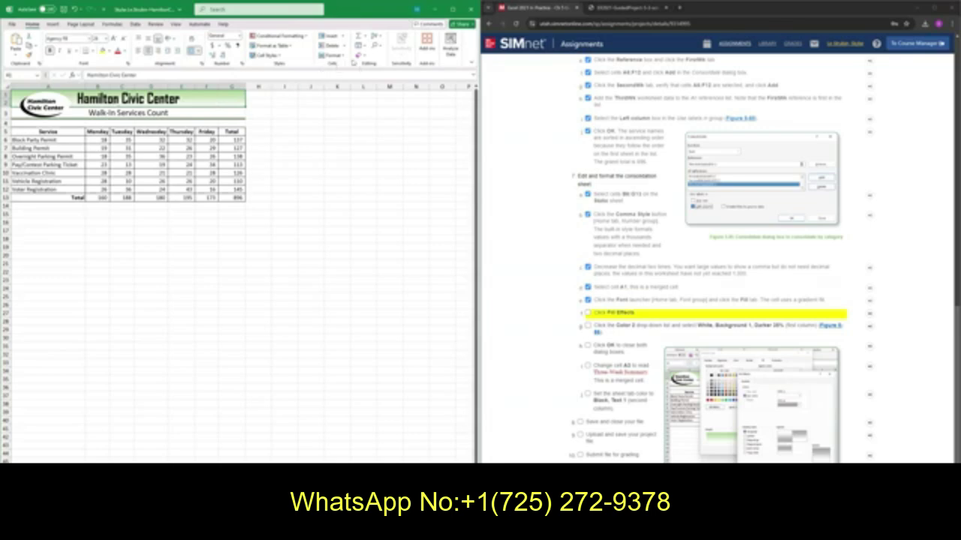
left_click(342, 57)
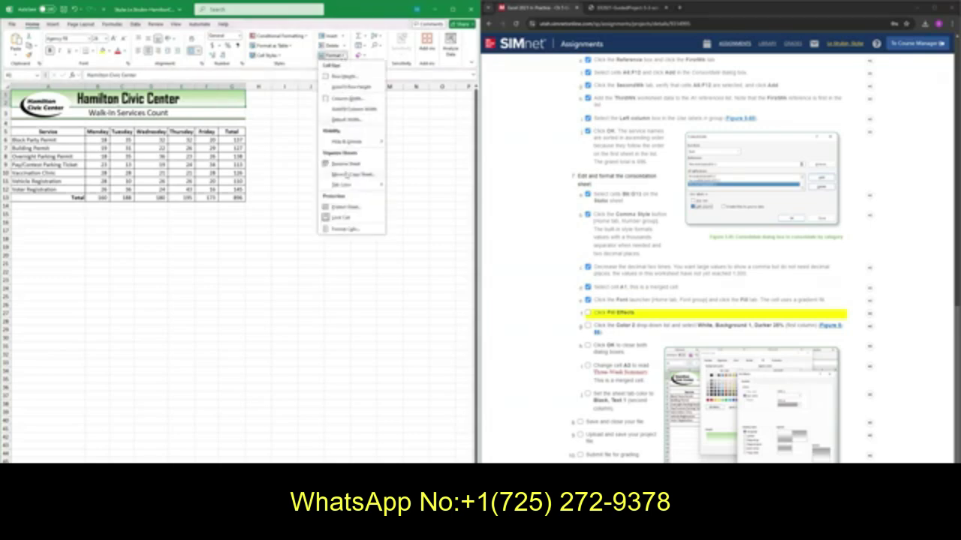
left_click(347, 228)
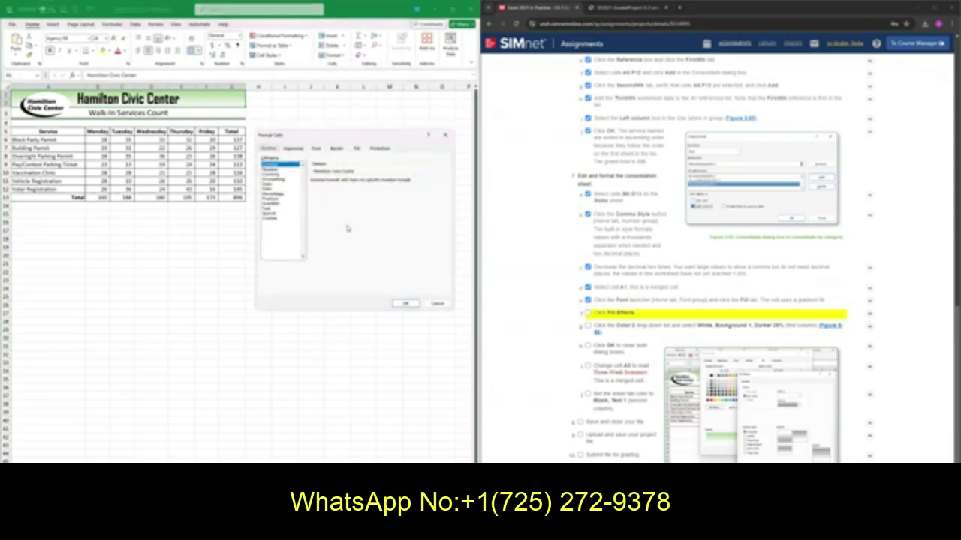
left_click_drag(373, 139, 367, 128)
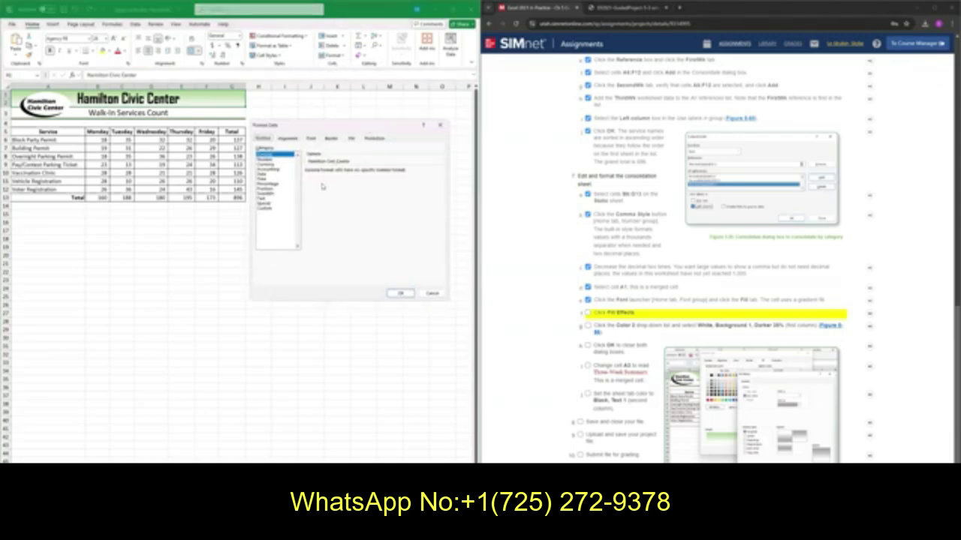
left_click(352, 138)
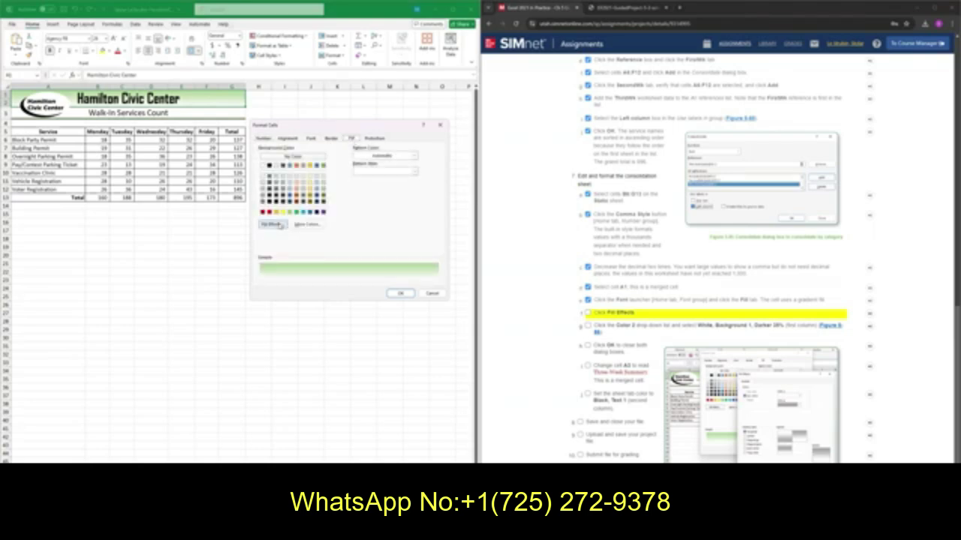
left_click(279, 225)
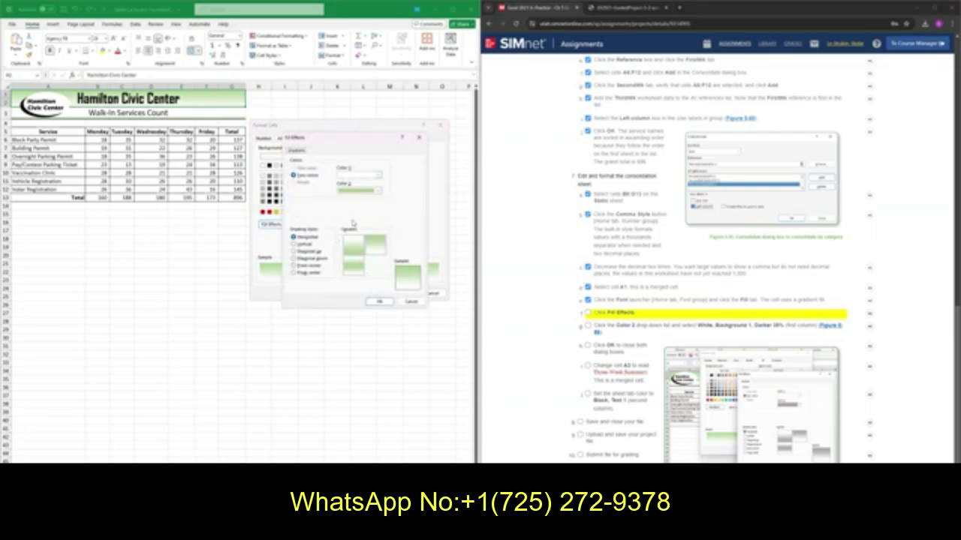
left_click(587, 314)
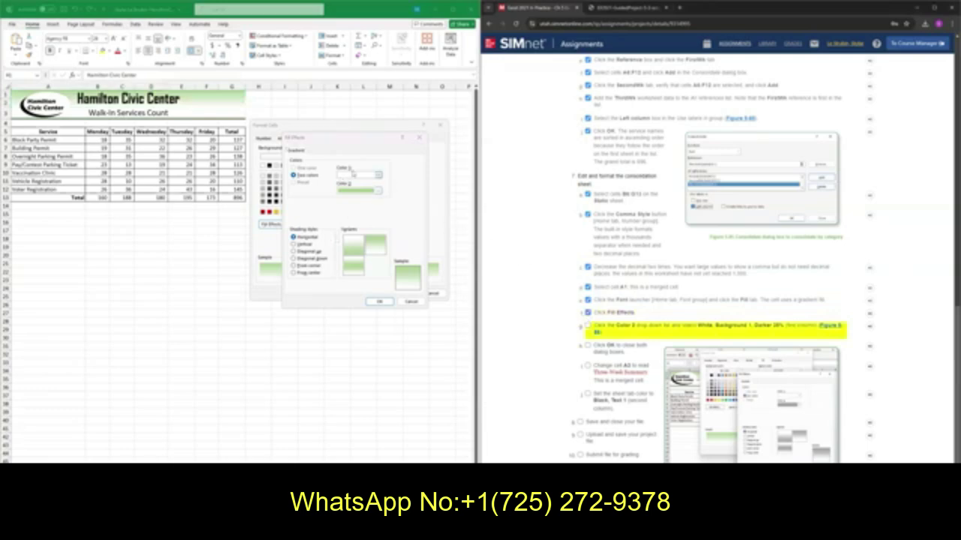
Set Color 2 of cell A1's gradient fill to a darker White, Background 1 shade, and check off the color and OK instructions
left_click(379, 191)
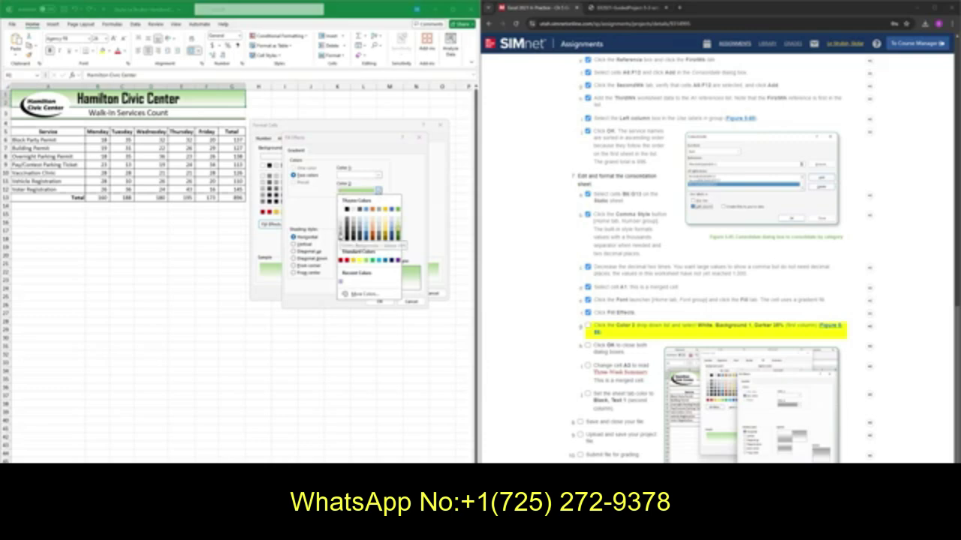
left_click(340, 235)
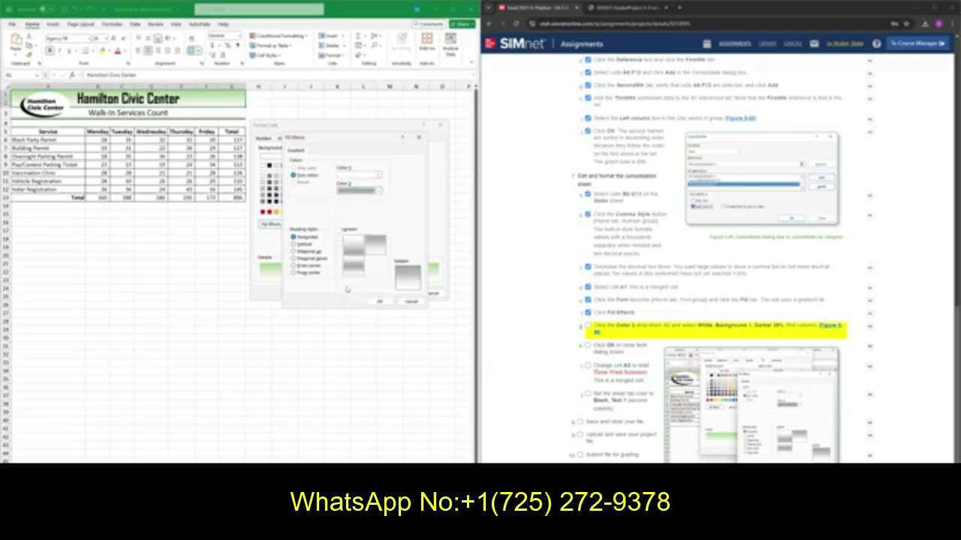
left_click(379, 301)
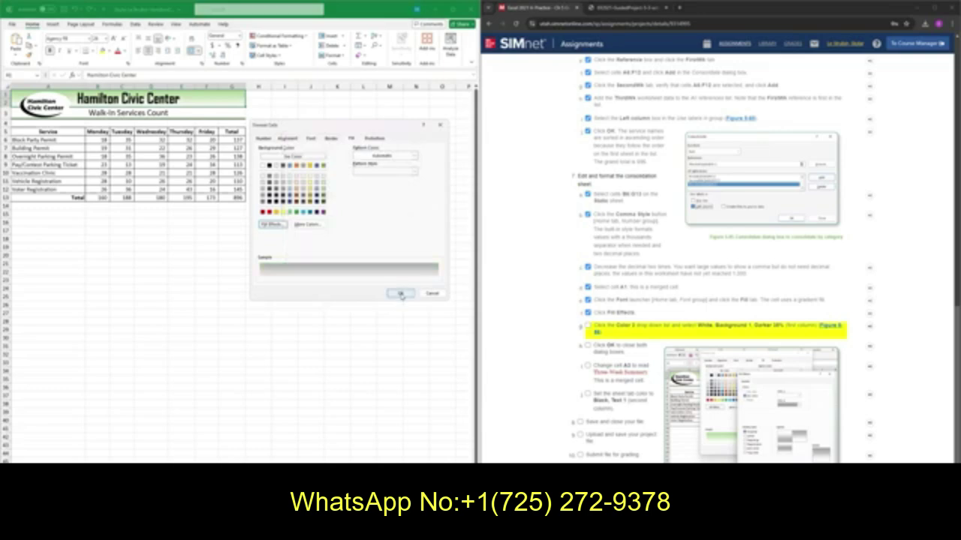
left_click(401, 295)
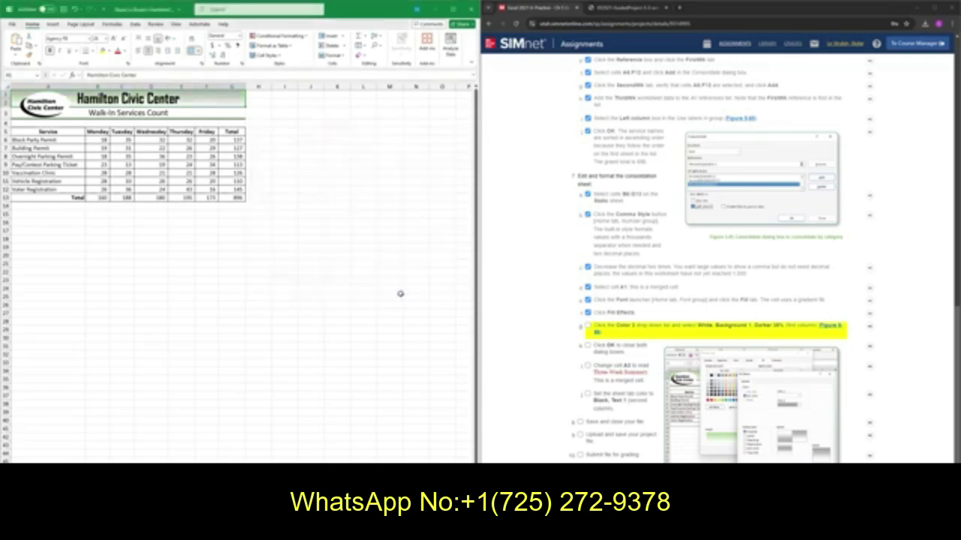
left_click(280, 120)
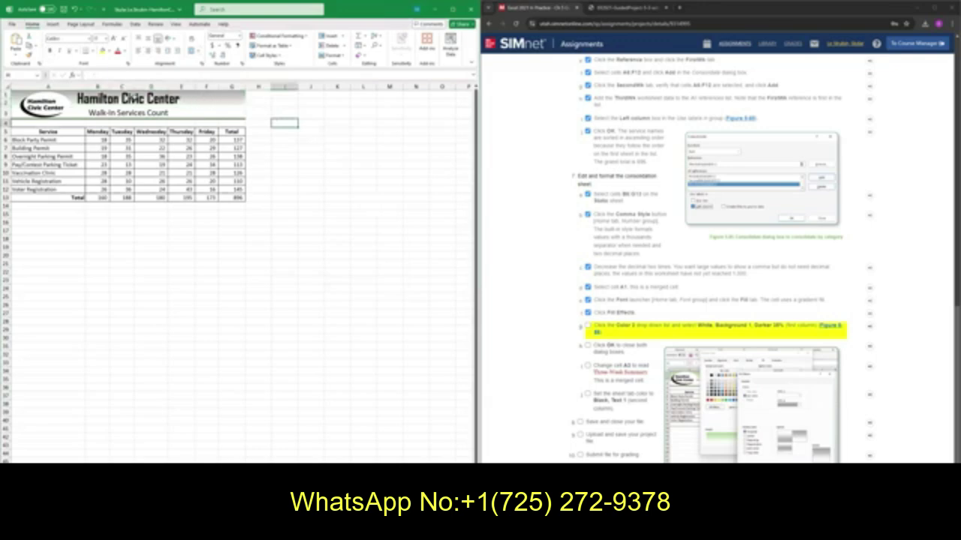
left_click(588, 326)
left_click(587, 345)
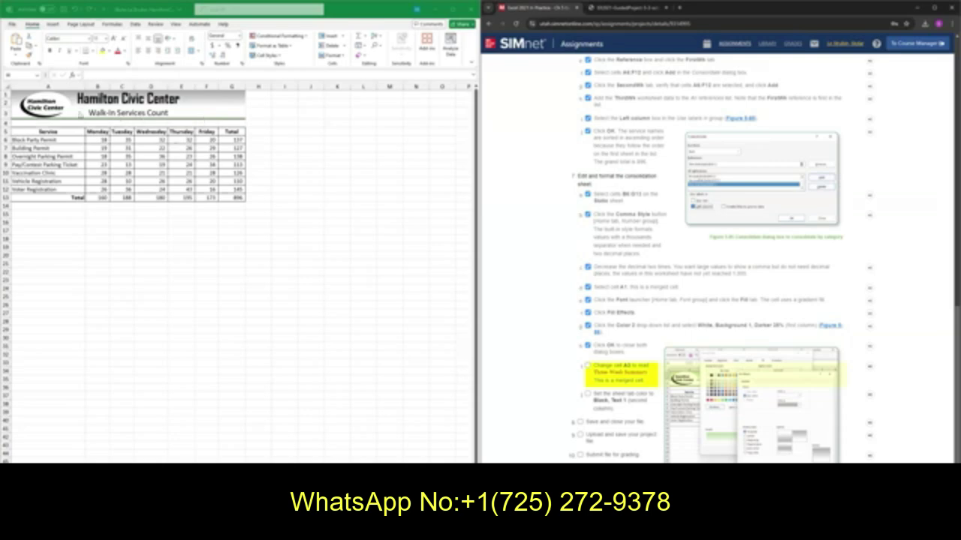
Change the text of merged cell A3 on the Static sheet to "Three-Week Summary" and check off that instruction
left_click(83, 112)
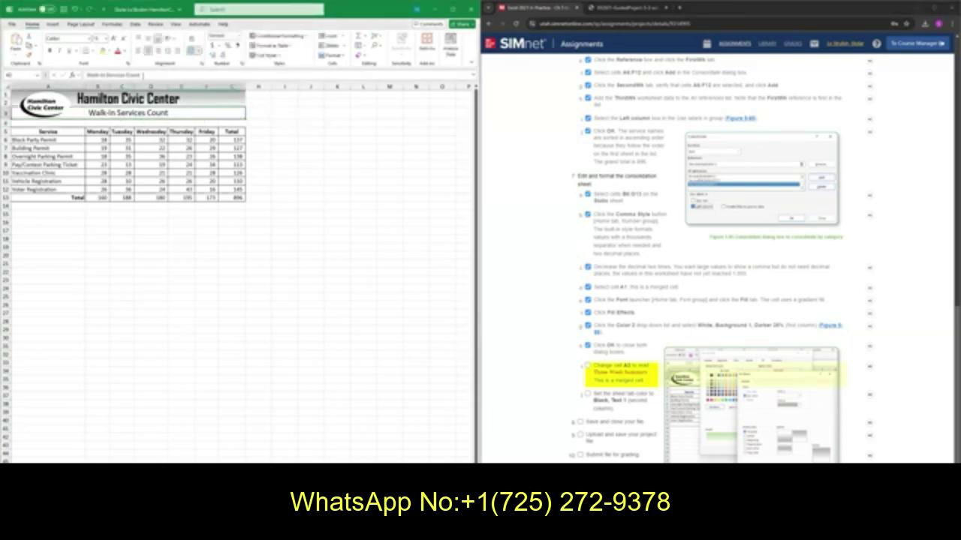
left_click_drag(141, 75, 86, 75)
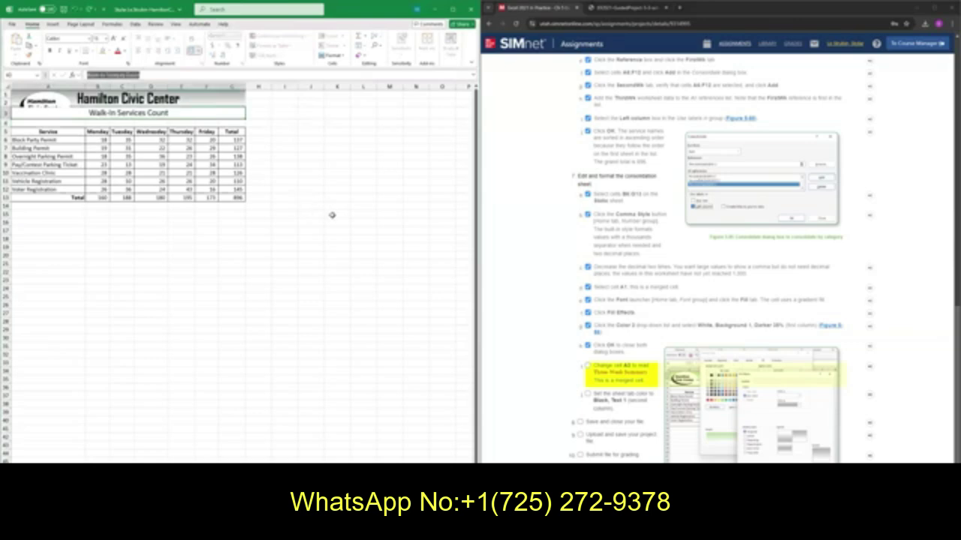
key("BackSpace")
key("super")
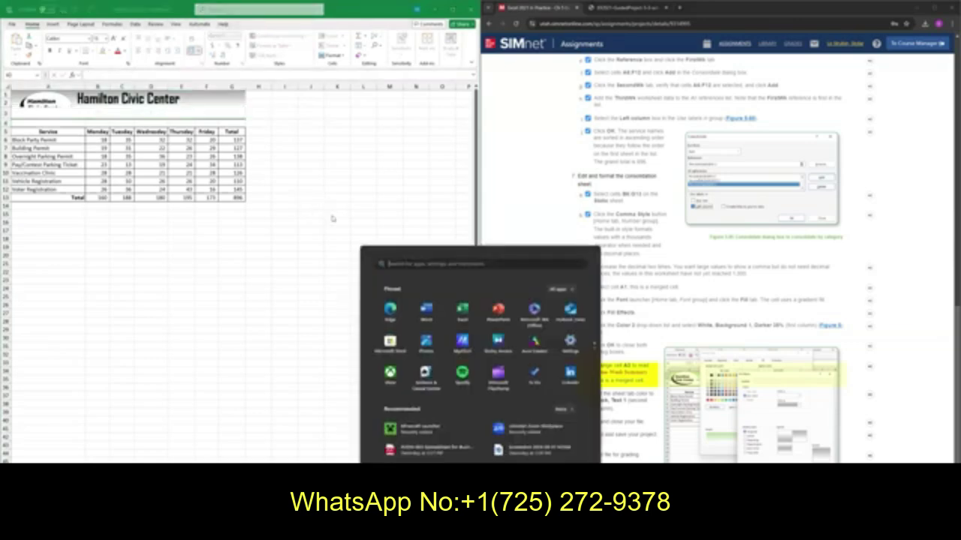
key("super")
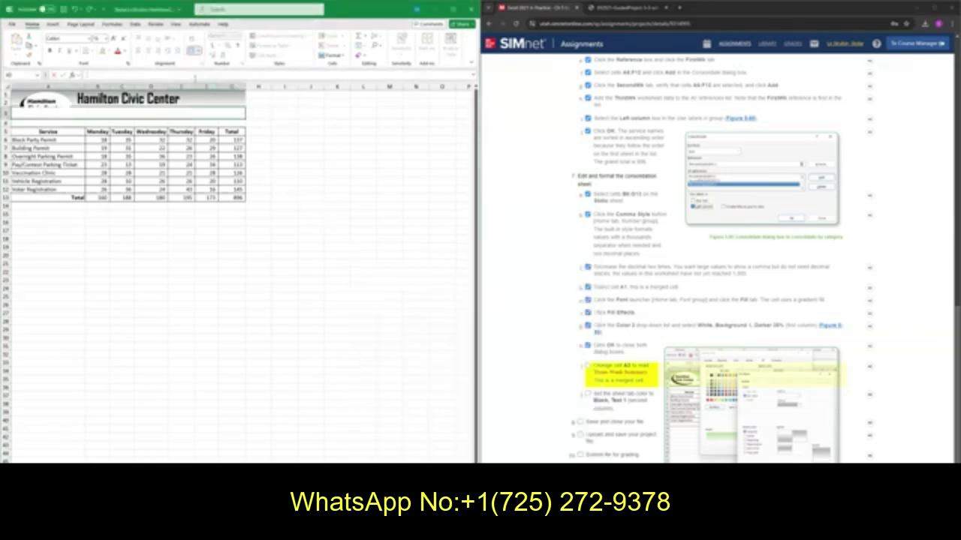
type("Three-Week")
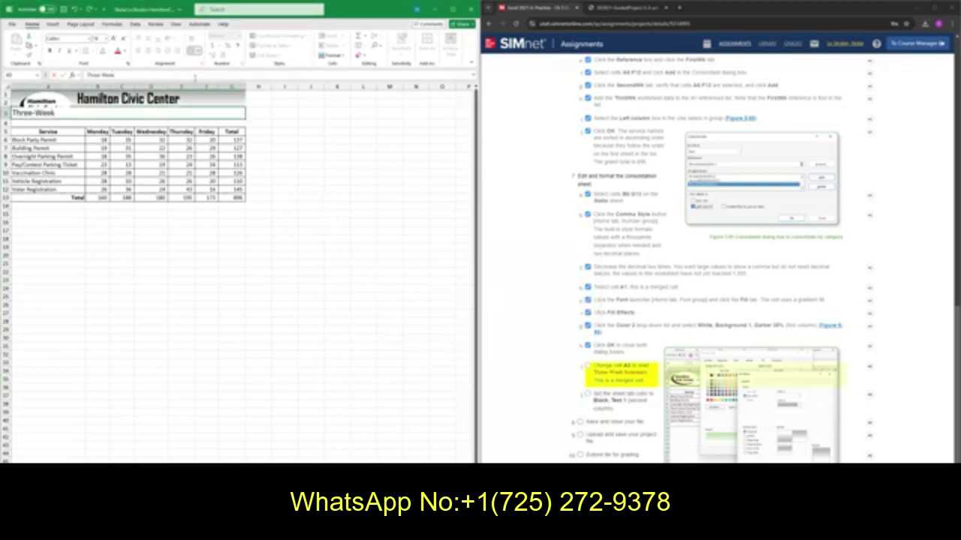
type(" Summary")
left_click(273, 140)
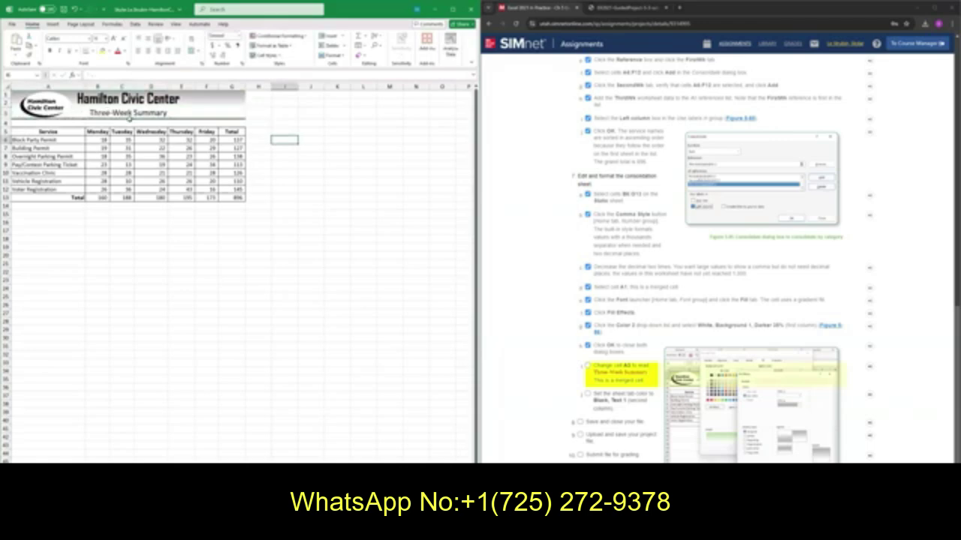
left_click(589, 367)
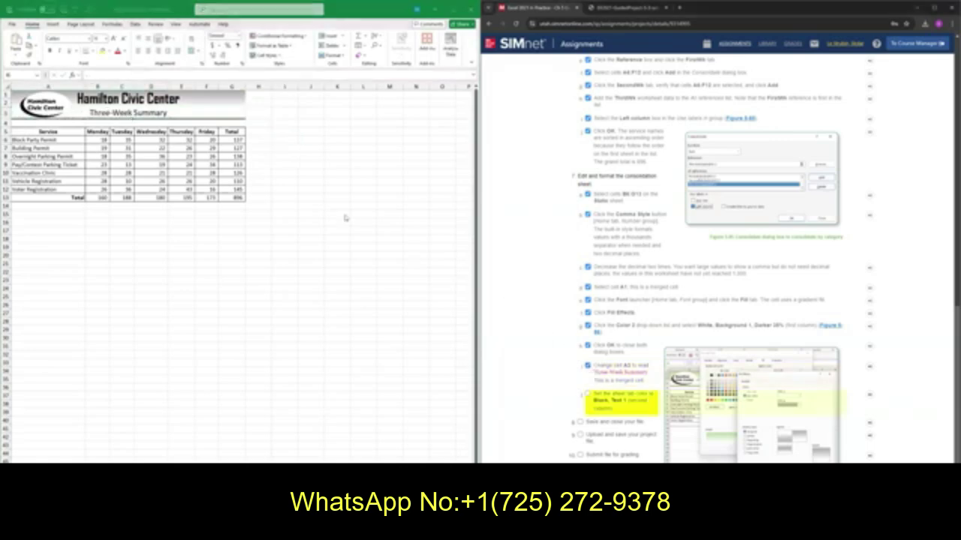
Set the Static sheet's tab color to Black, Text 1 and switch sheets to check the tab color
left_click(160, 110)
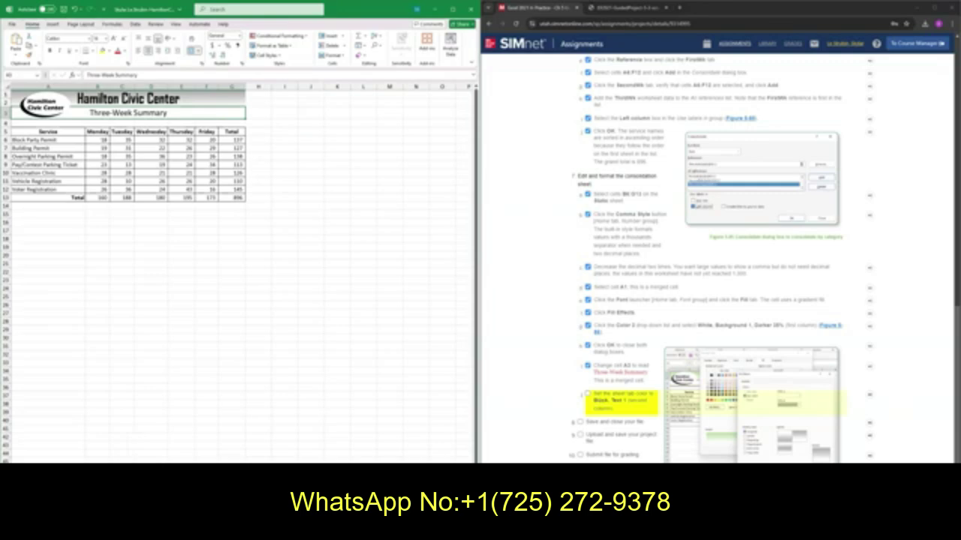
right_click(142, 462)
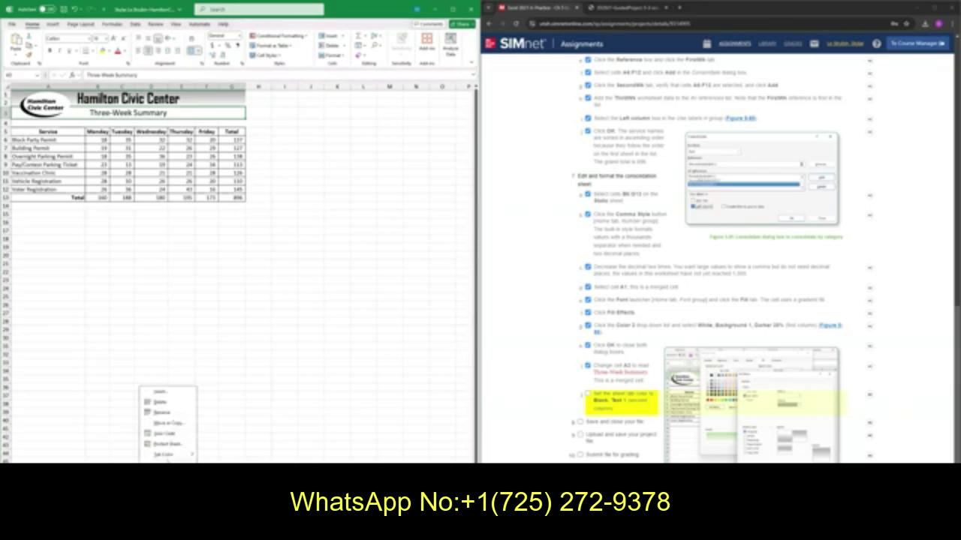
mouse_move(168, 459)
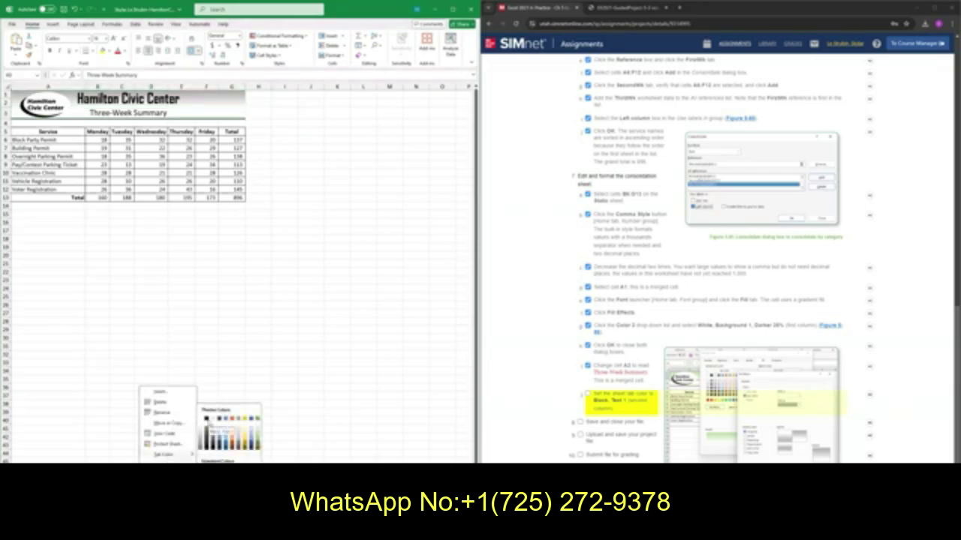
left_click(207, 419)
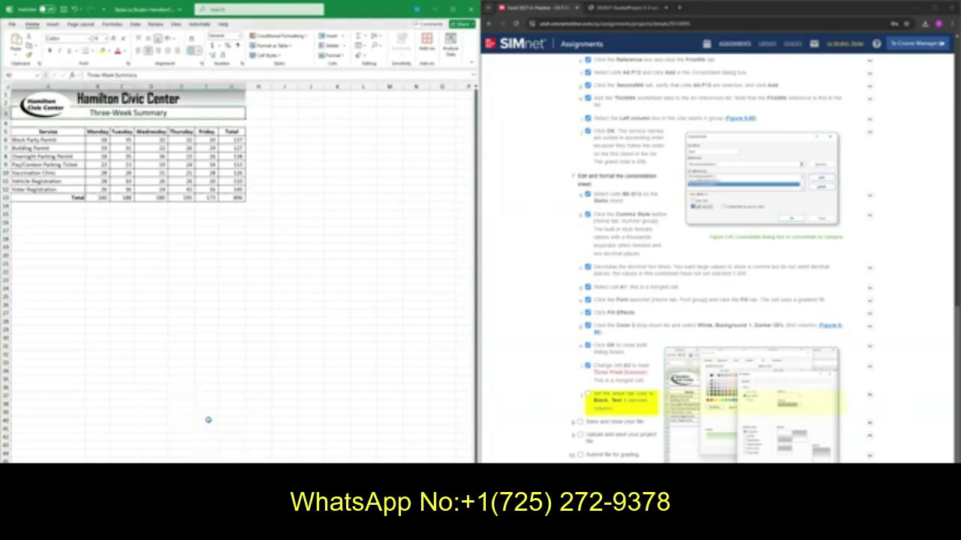
key("ctrl+Page_Down")
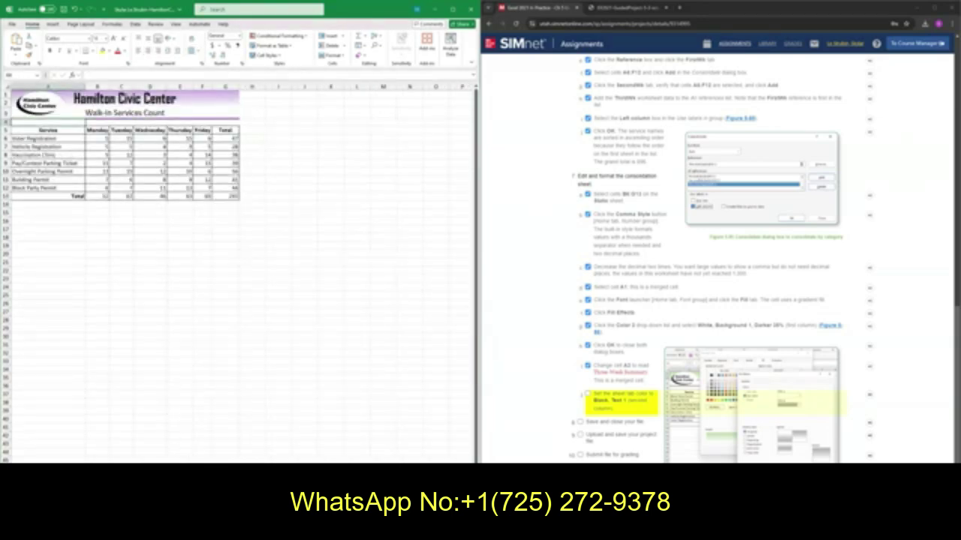
key("ctrl+Page_Down")
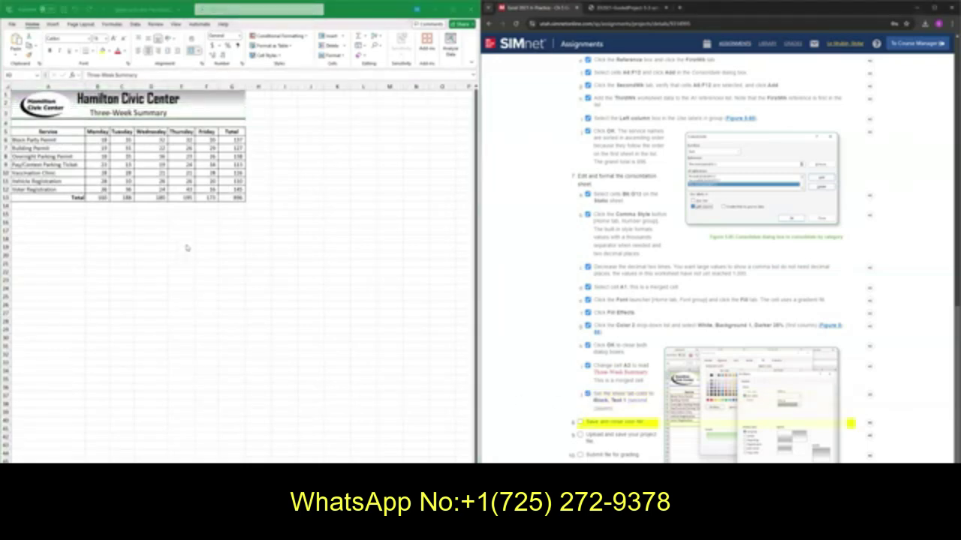
Save the workbook to the Documents folder under its existing file name and close it
left_click(13, 25)
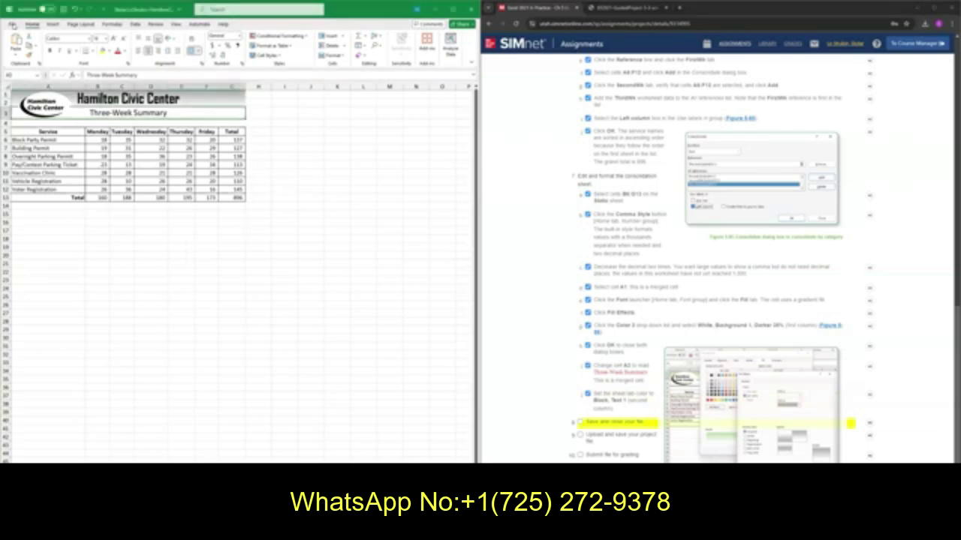
left_click(22, 154)
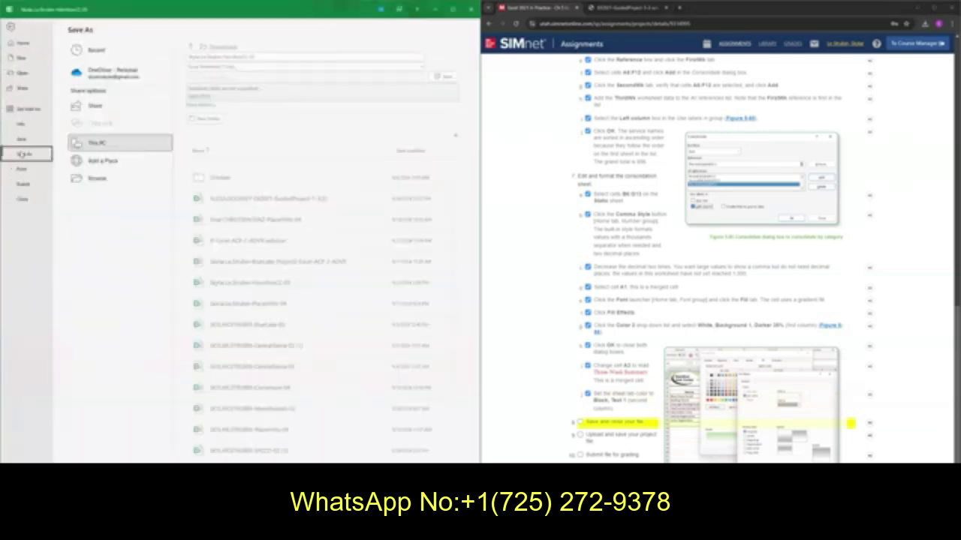
left_click(93, 177)
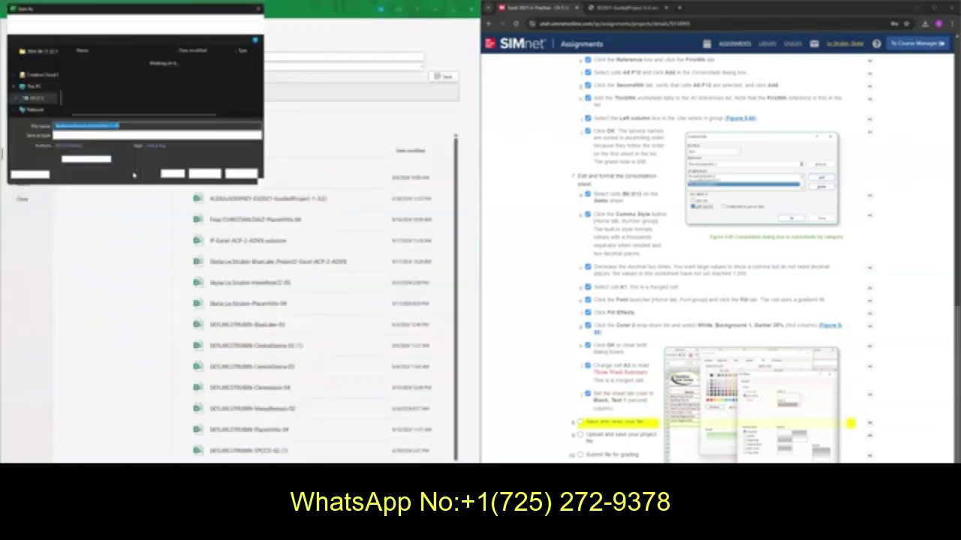
scroll(38, 75, "up", 3)
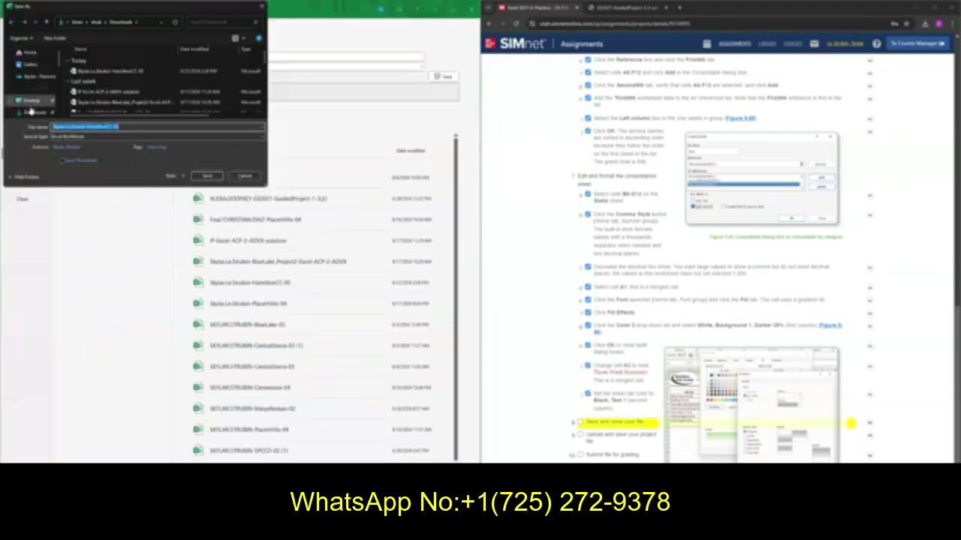
left_click(34, 50)
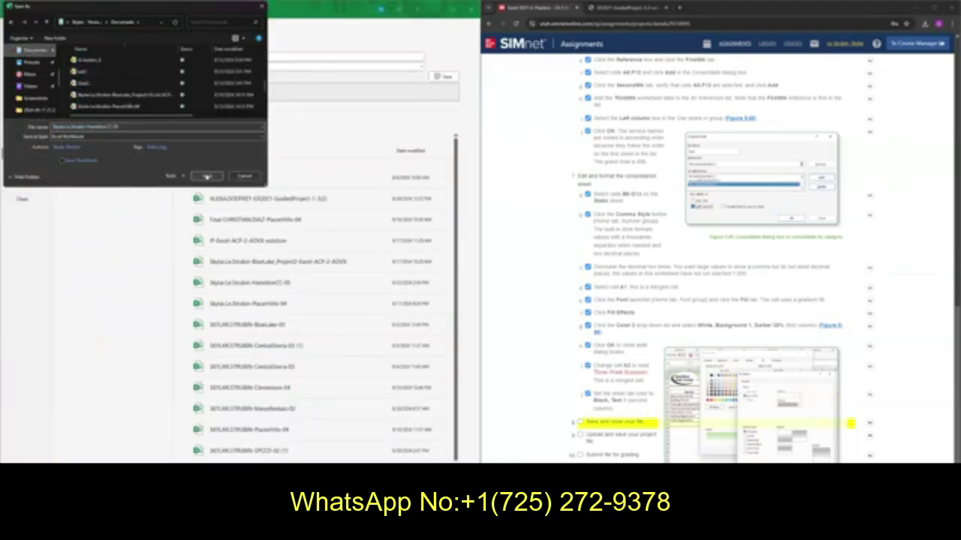
left_click(208, 176)
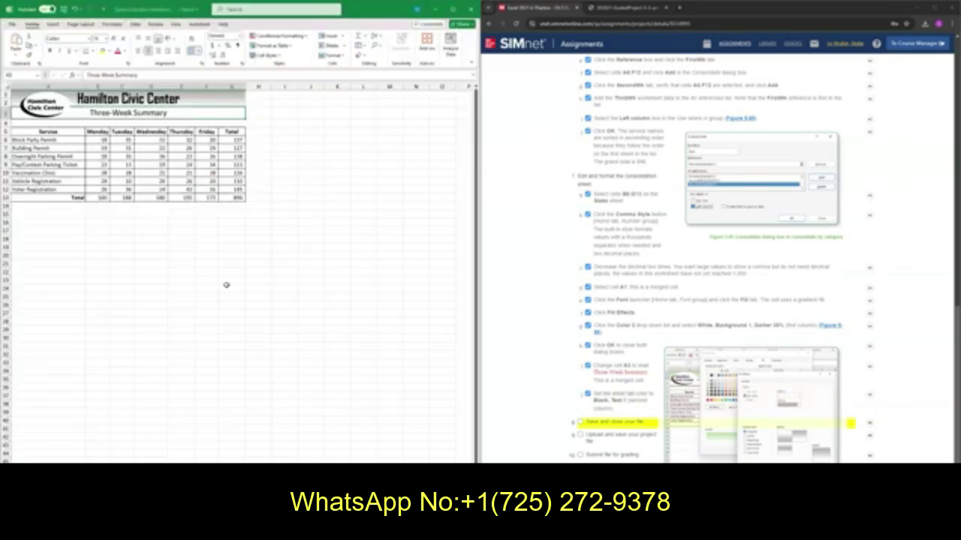
left_click(468, 12)
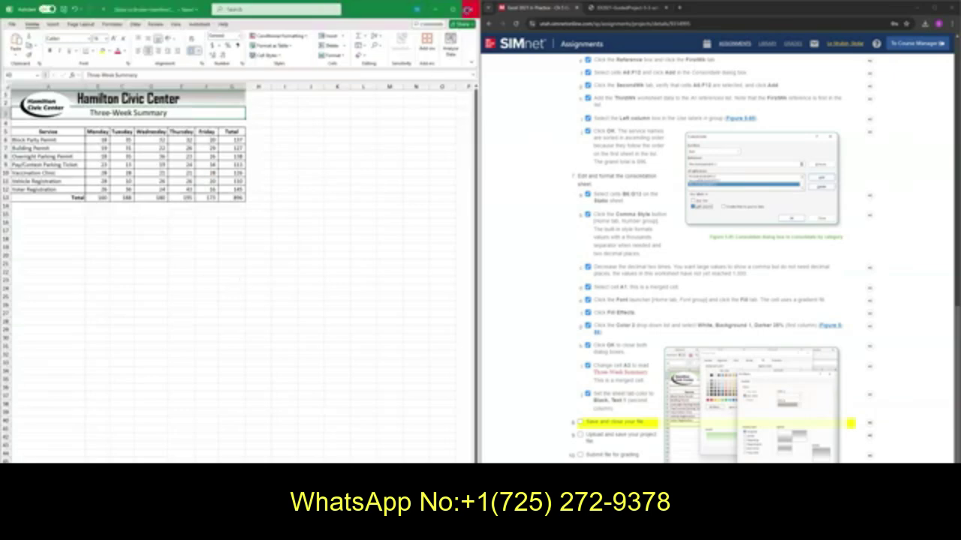
Switch to SIMnet in the maximized browser, upload the finished HamiltonCC-05 workbook from the Documents folder, and submit it for grading
scroll(623, 134, "up", 15)
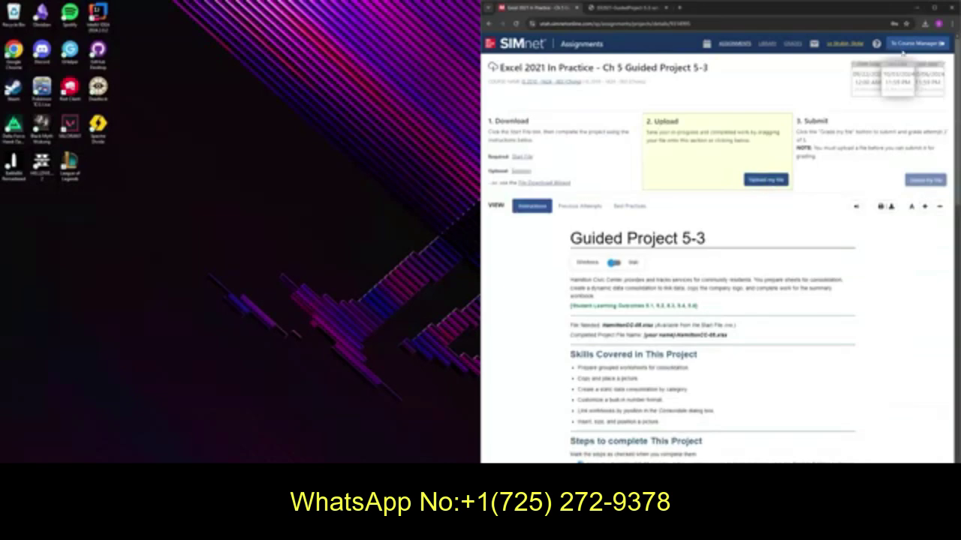
left_click(933, 8)
left_click(602, 171)
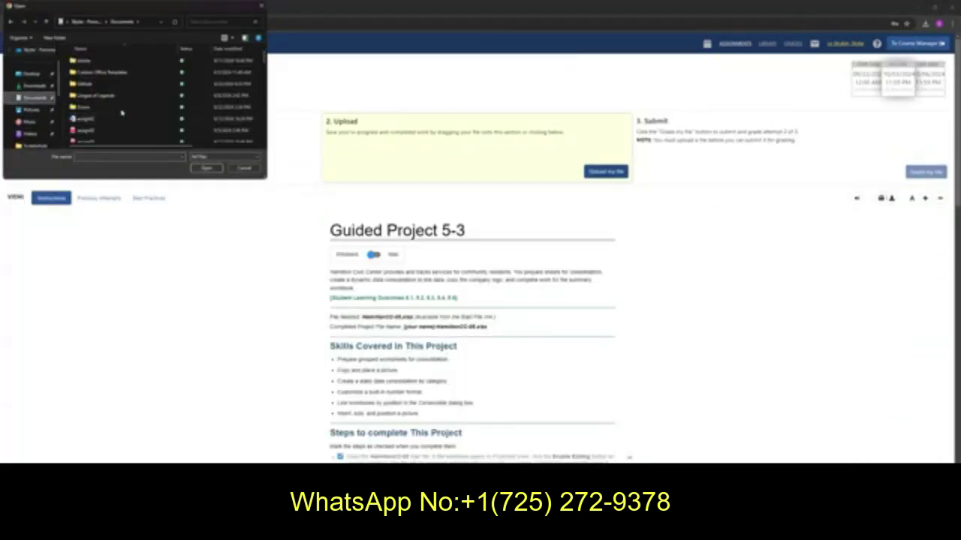
scroll(136, 111, "down", 3)
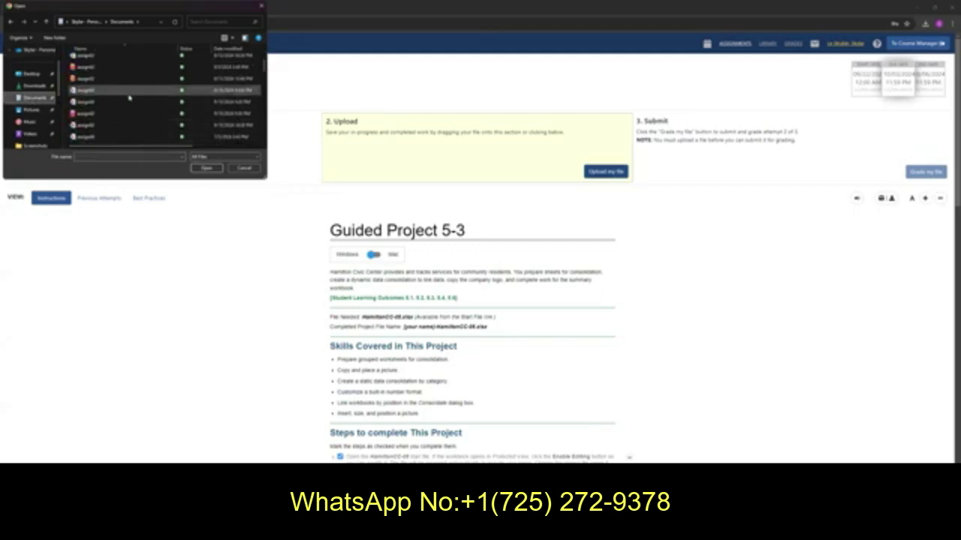
scroll(135, 108, "down", 5)
scroll(129, 96, "down", 5)
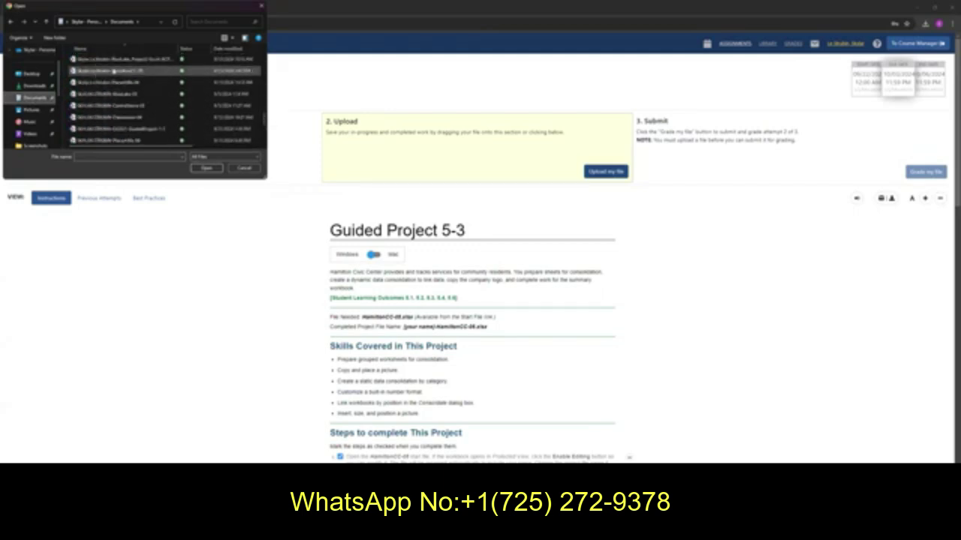
left_click(109, 73)
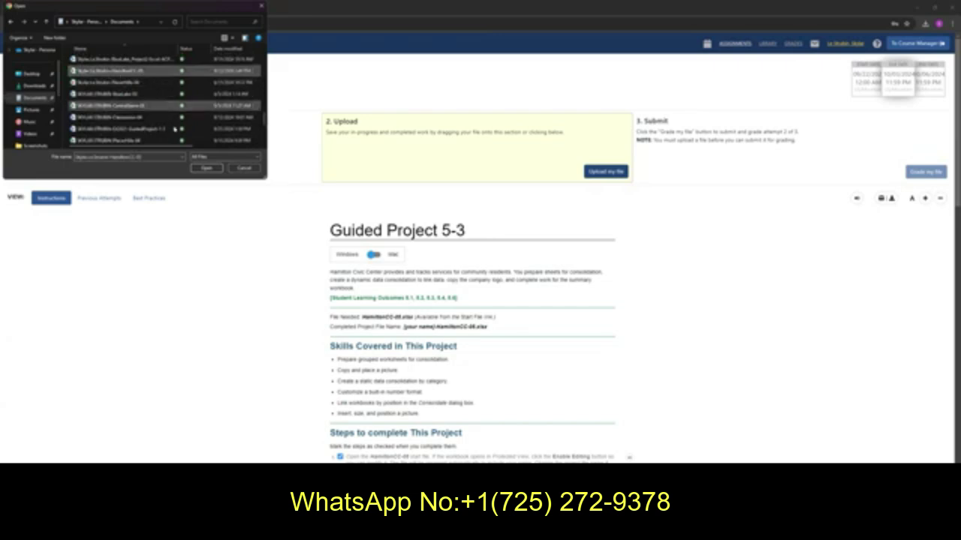
left_click(204, 168)
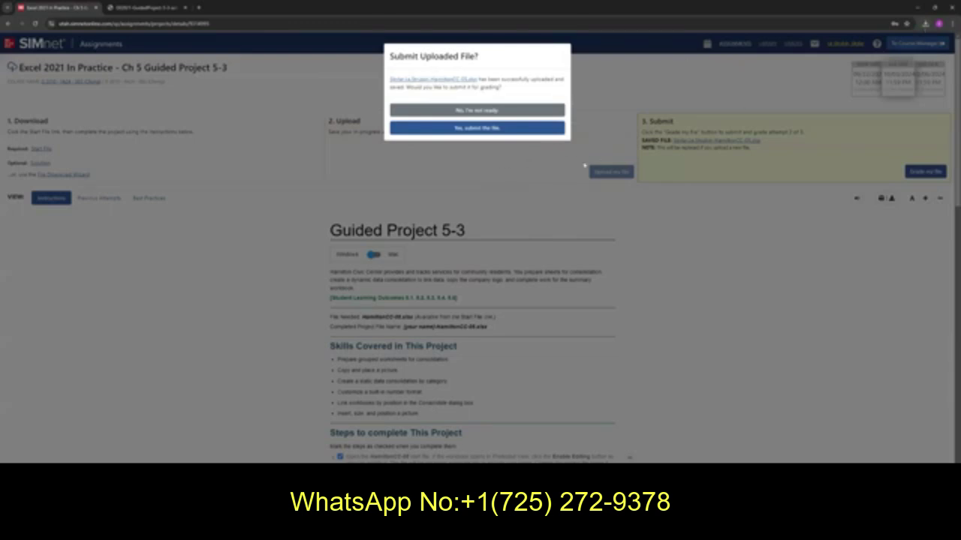
left_click(477, 129)
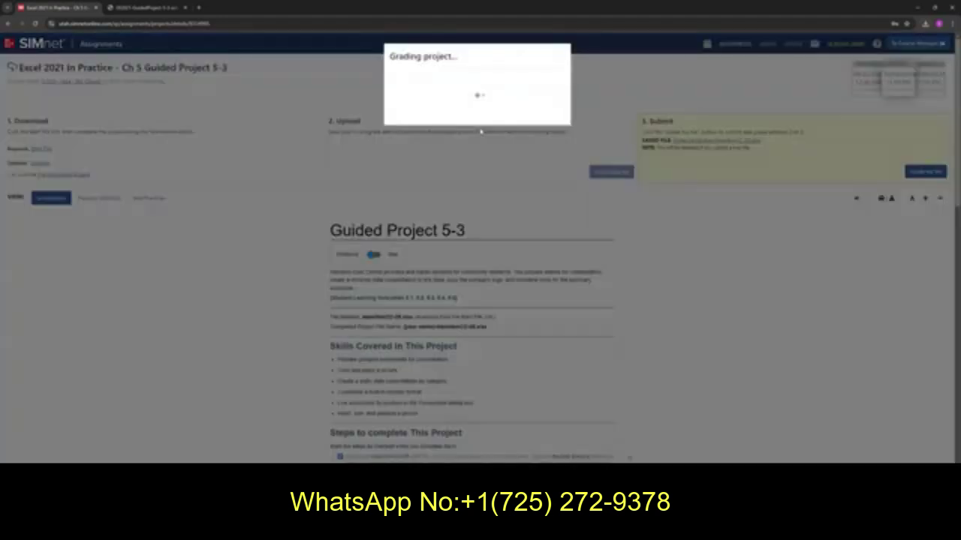